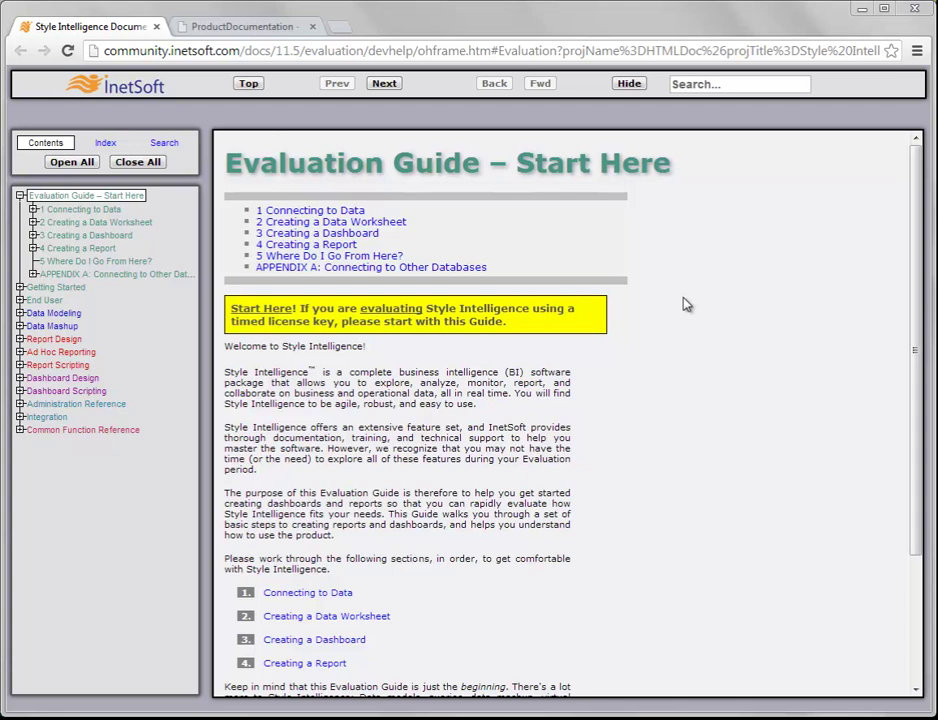
View the product documentation page listing the guides by version and return to the Evaluation Guide.
left_click(256, 31)
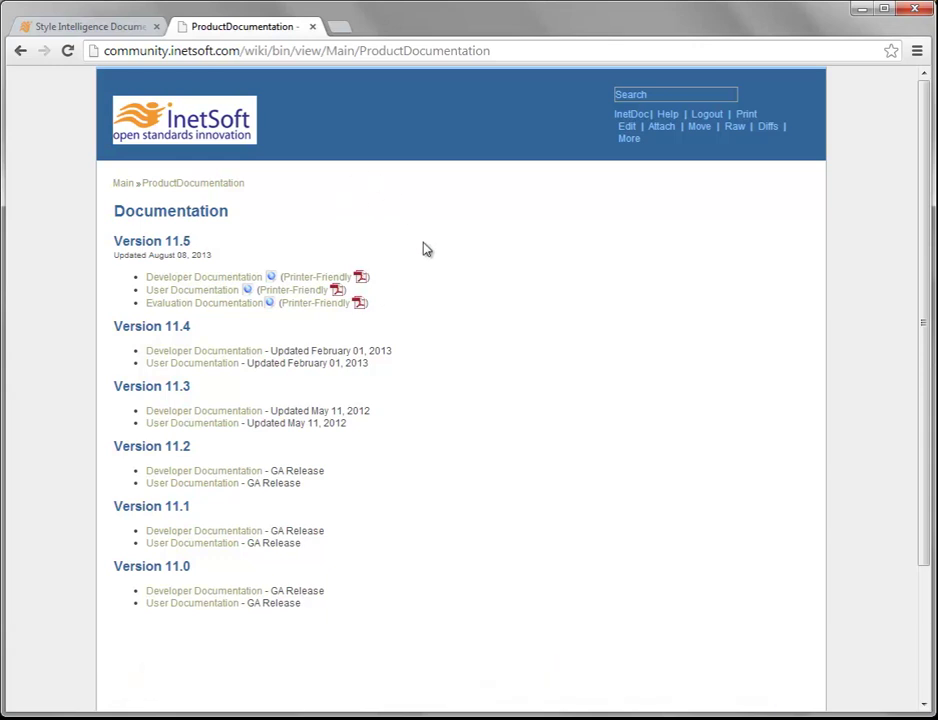
left_click(128, 28)
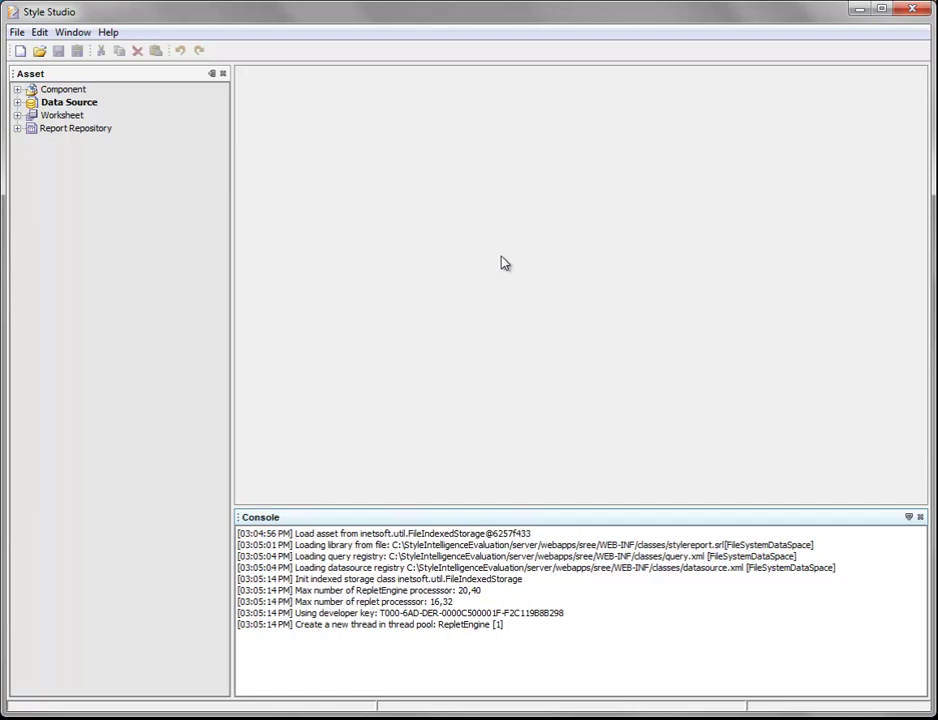
In Style Studio's configuration, examine the Default Repository's configuration directory path and accept the settings.
left_click(18, 32)
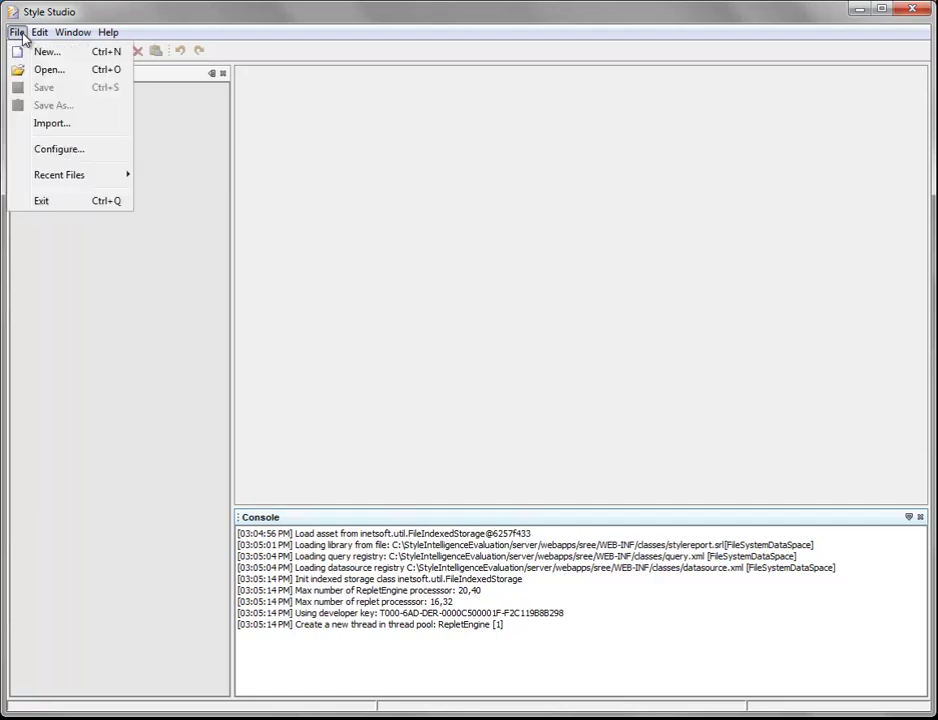
left_click(62, 150)
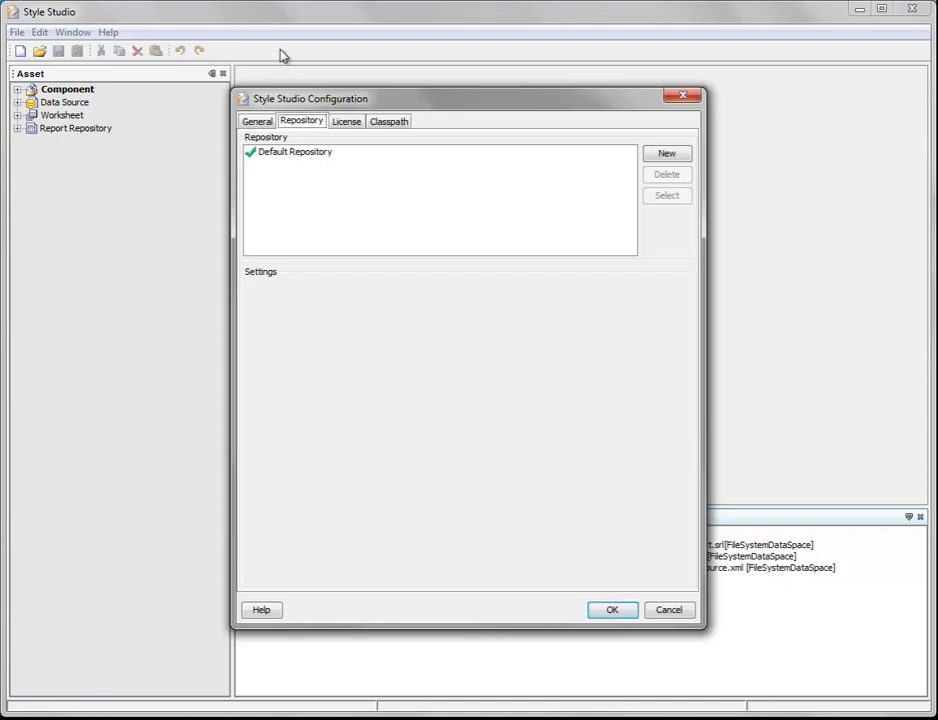
left_click(309, 155)
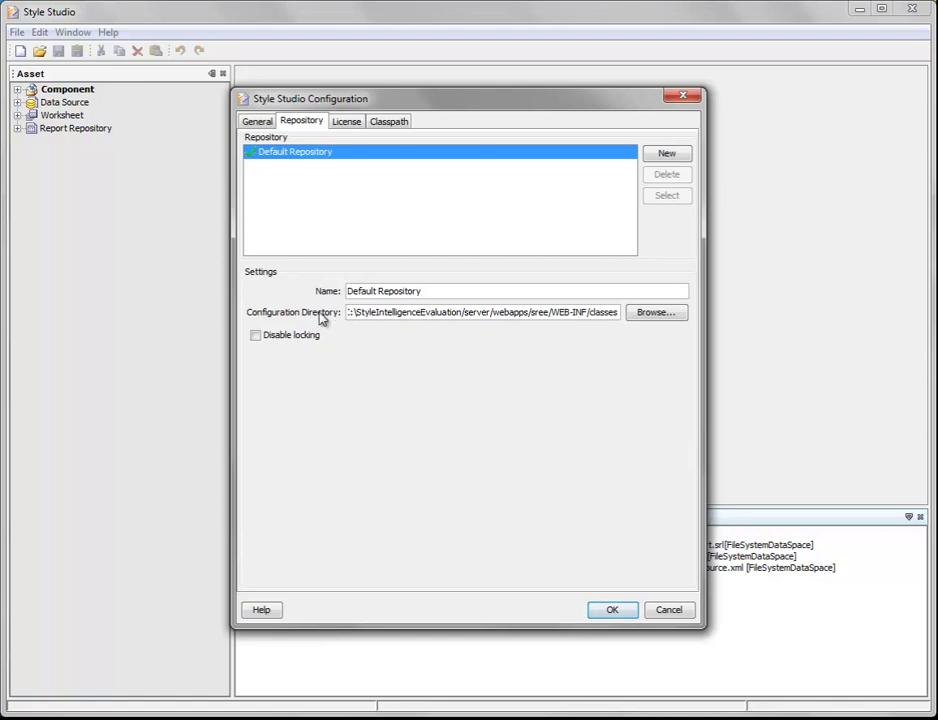
left_click(475, 313)
left_click_drag(465, 312, 618, 320)
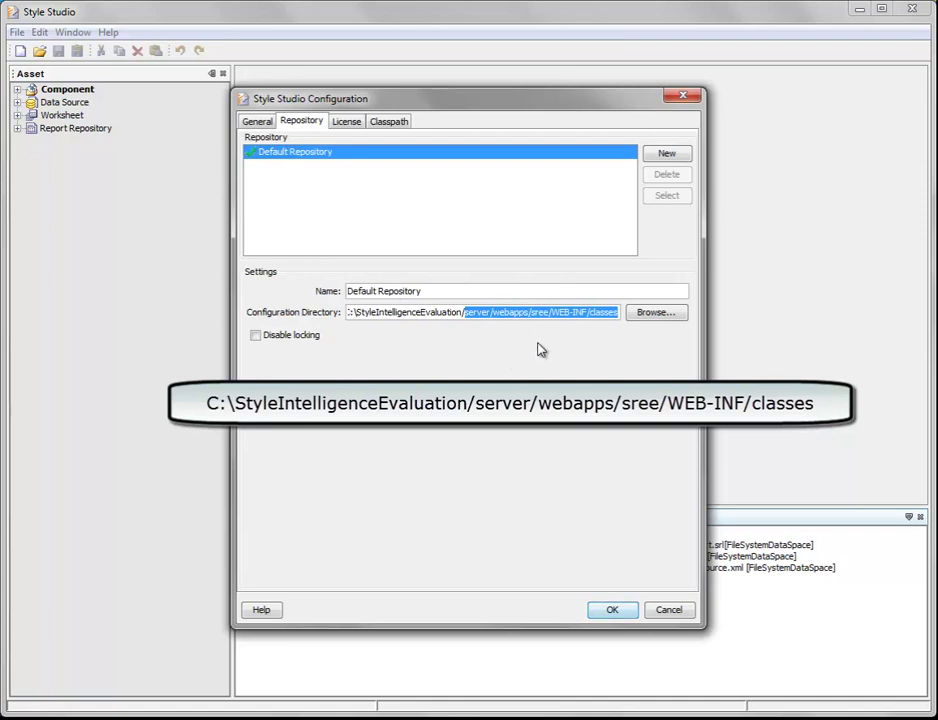
left_click(494, 313)
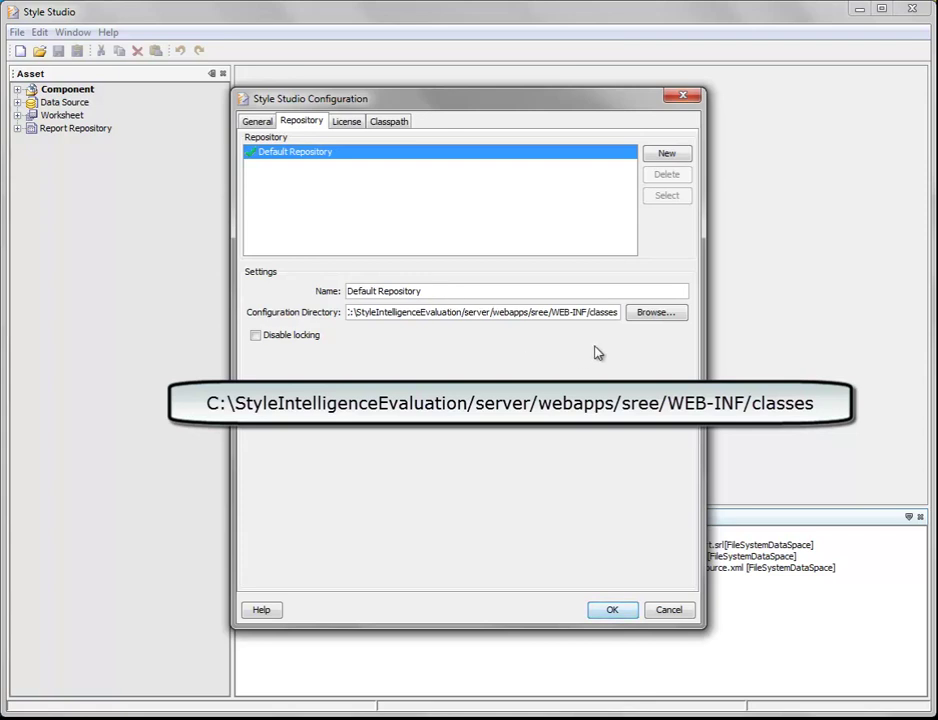
left_click_drag(465, 312, 618, 313)
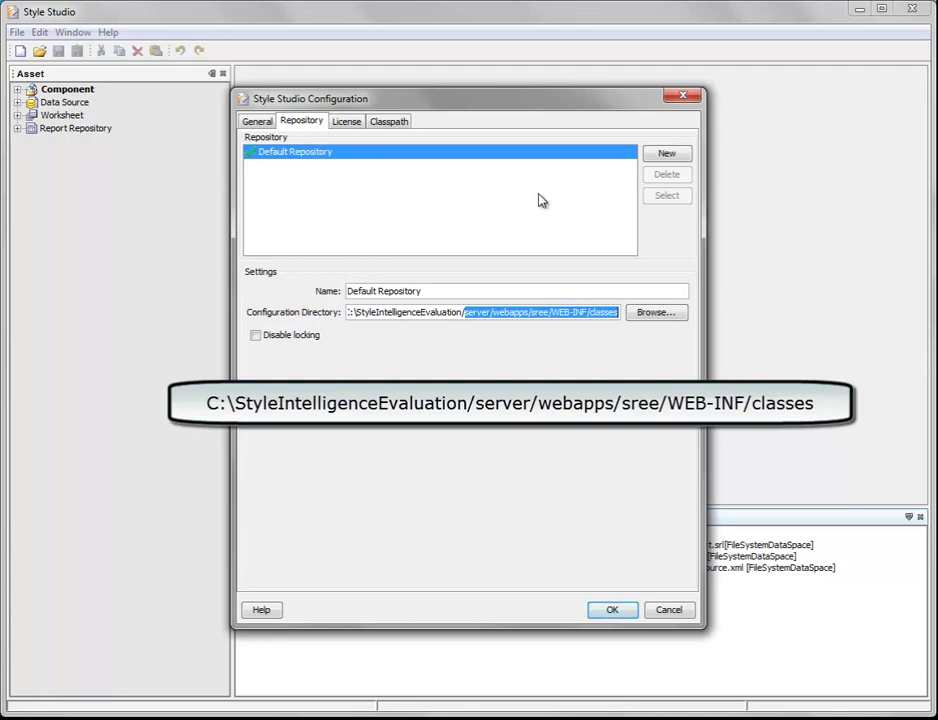
left_click(537, 314)
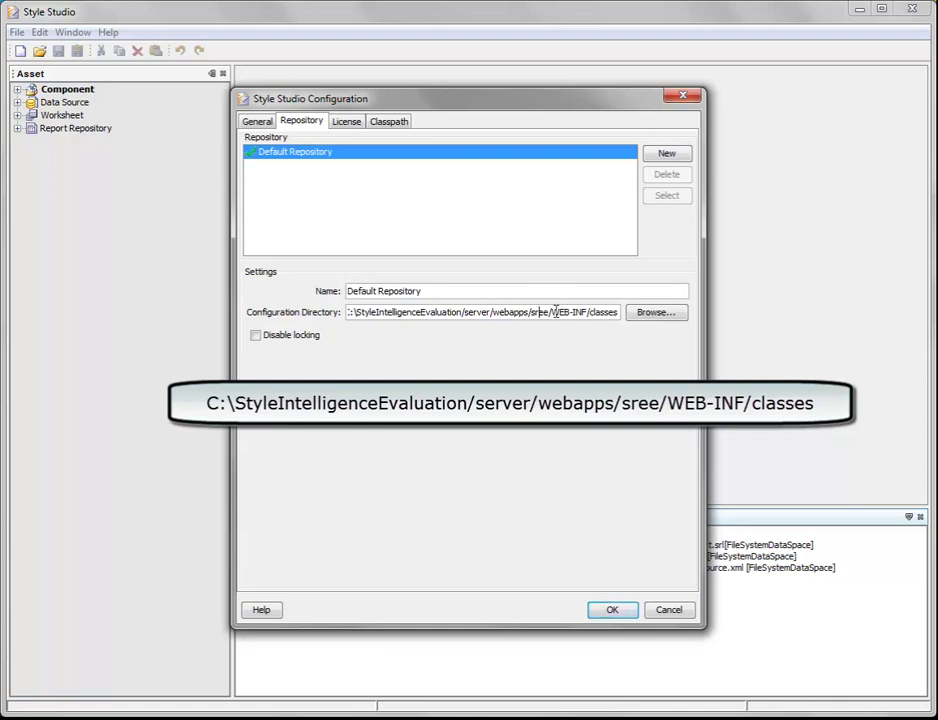
left_click_drag(464, 312, 620, 312)
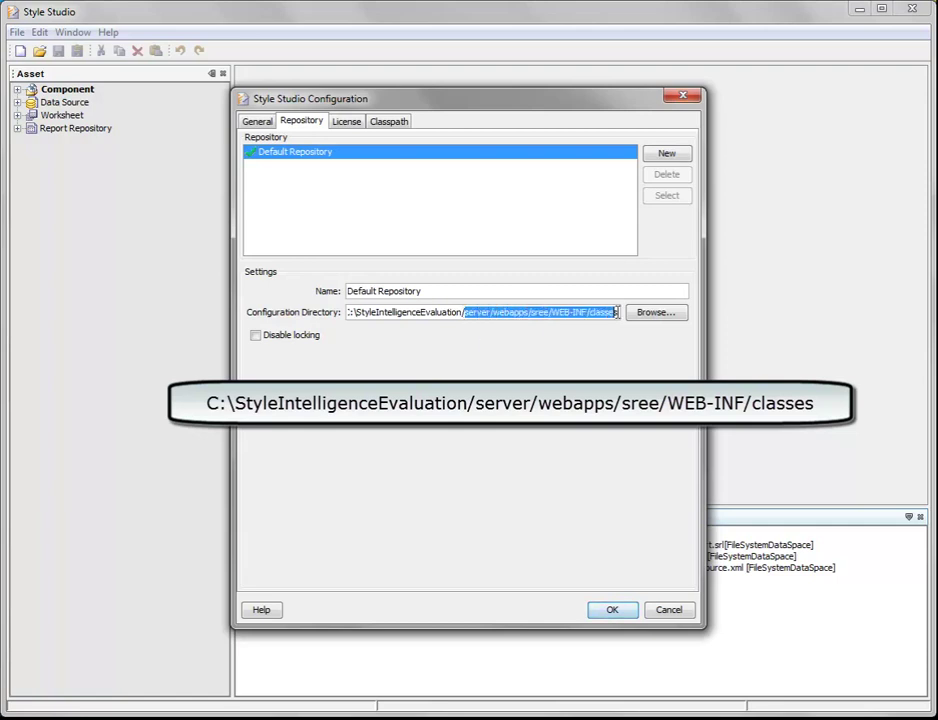
left_click(534, 315)
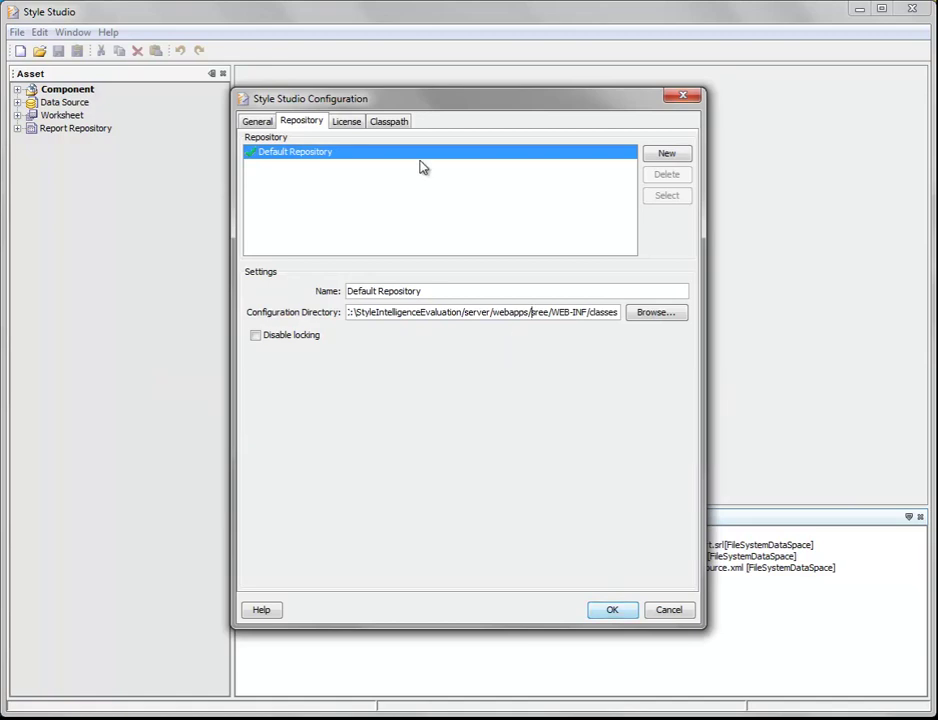
left_click(628, 609)
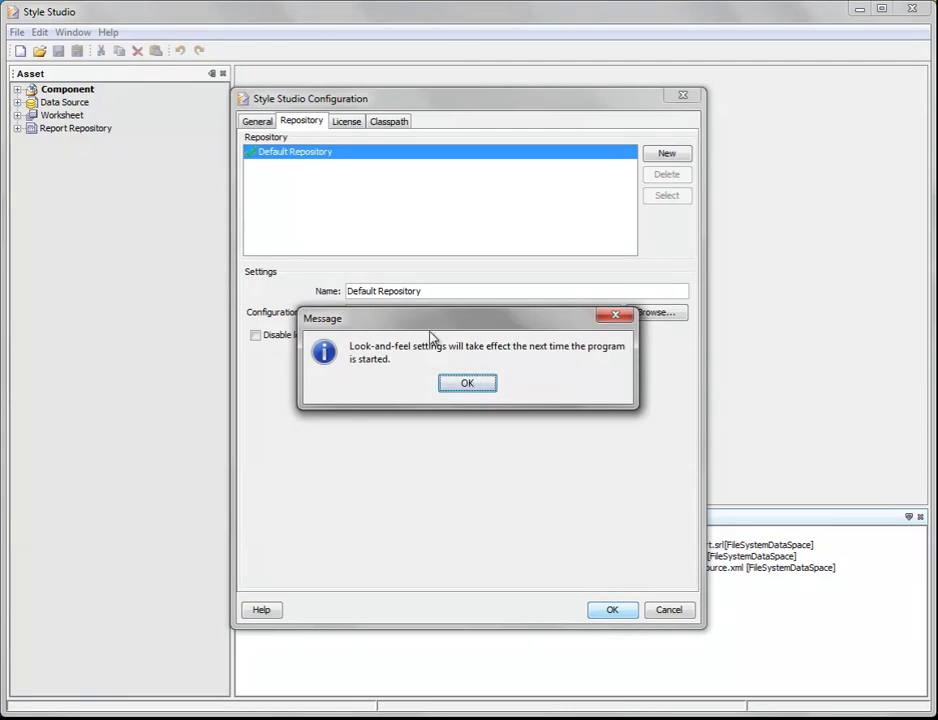
left_click(488, 387)
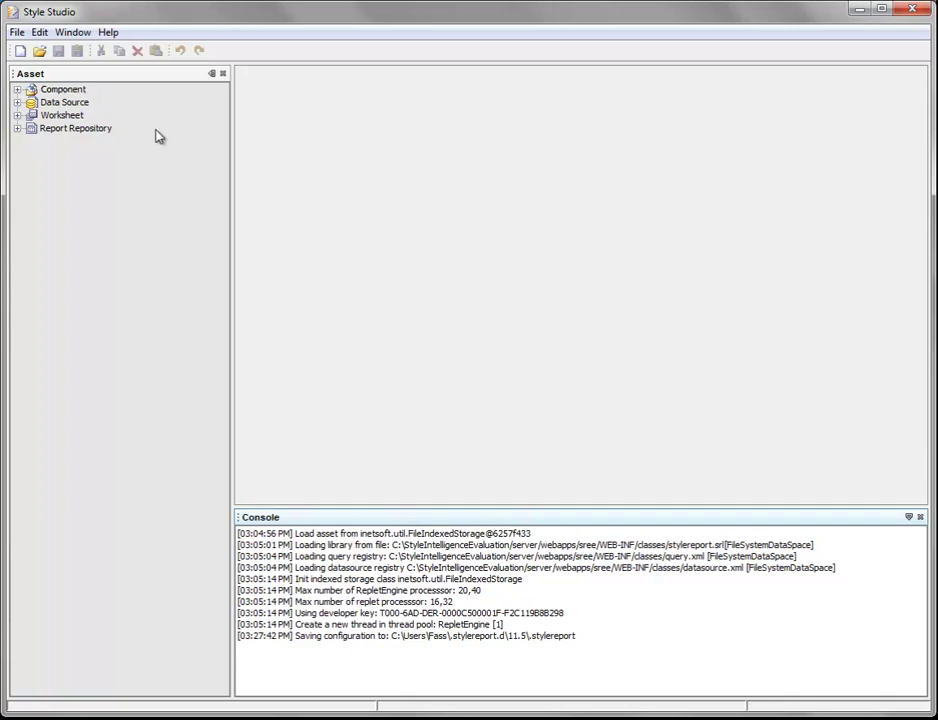
Start creating a new data source asset of type JDBC.
left_click(24, 53)
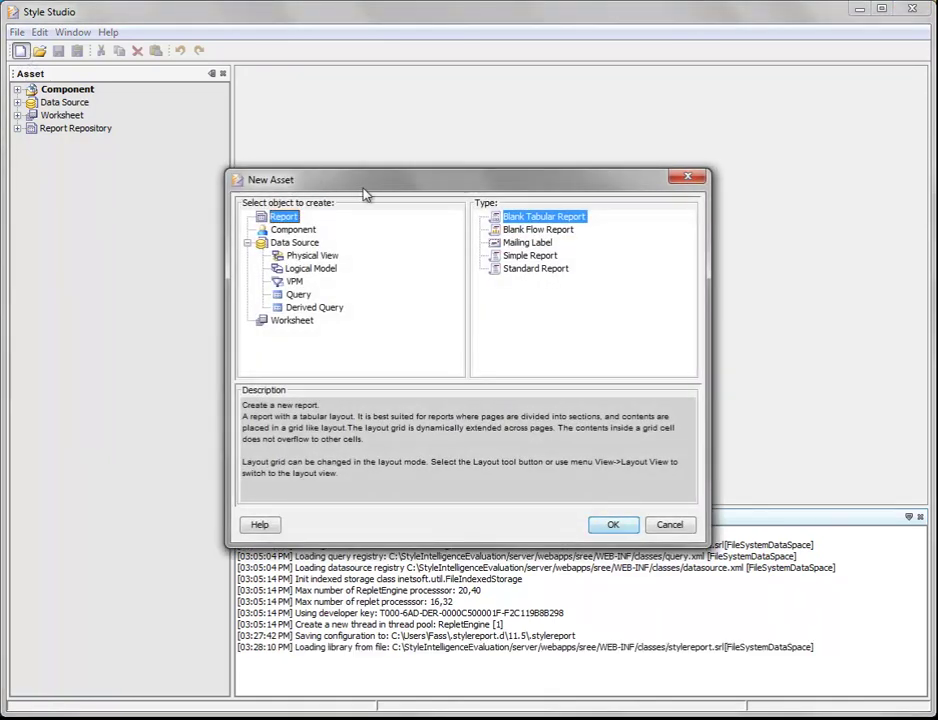
left_click(297, 247)
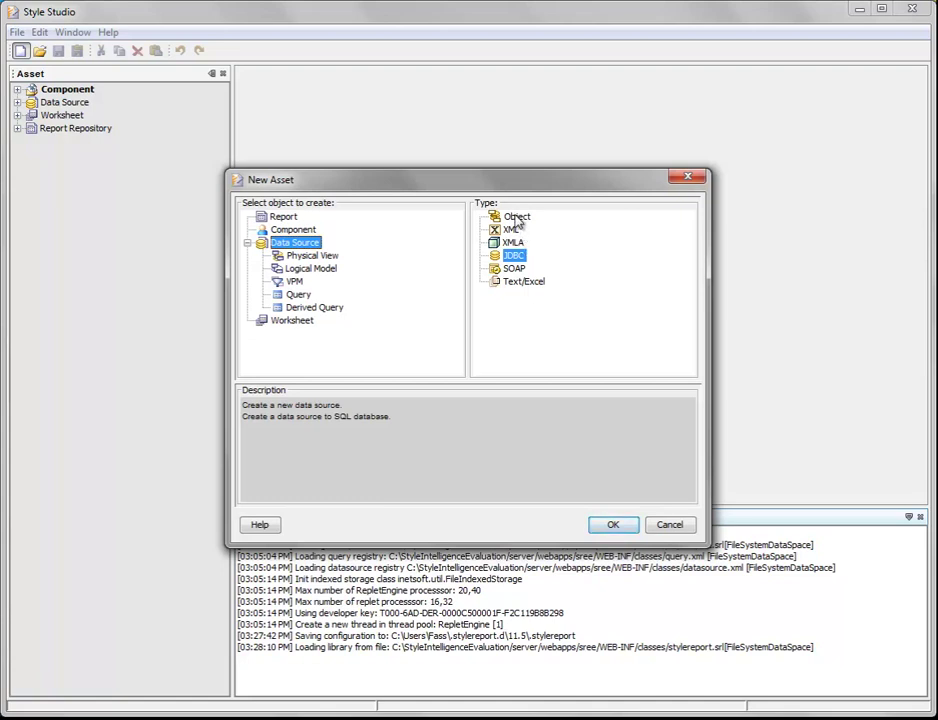
left_click(535, 285)
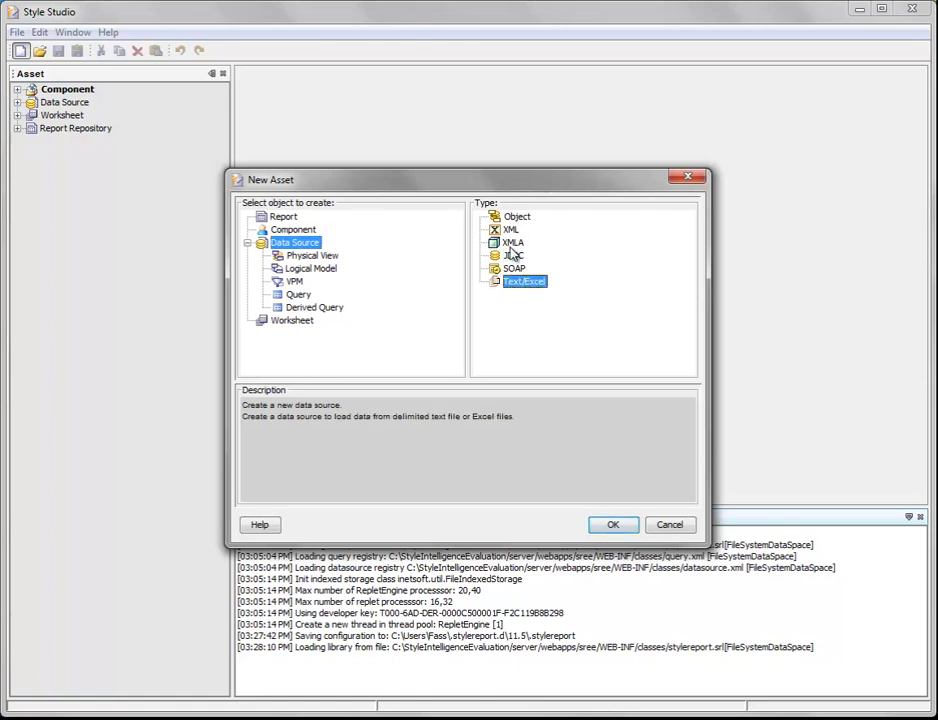
left_click(499, 254)
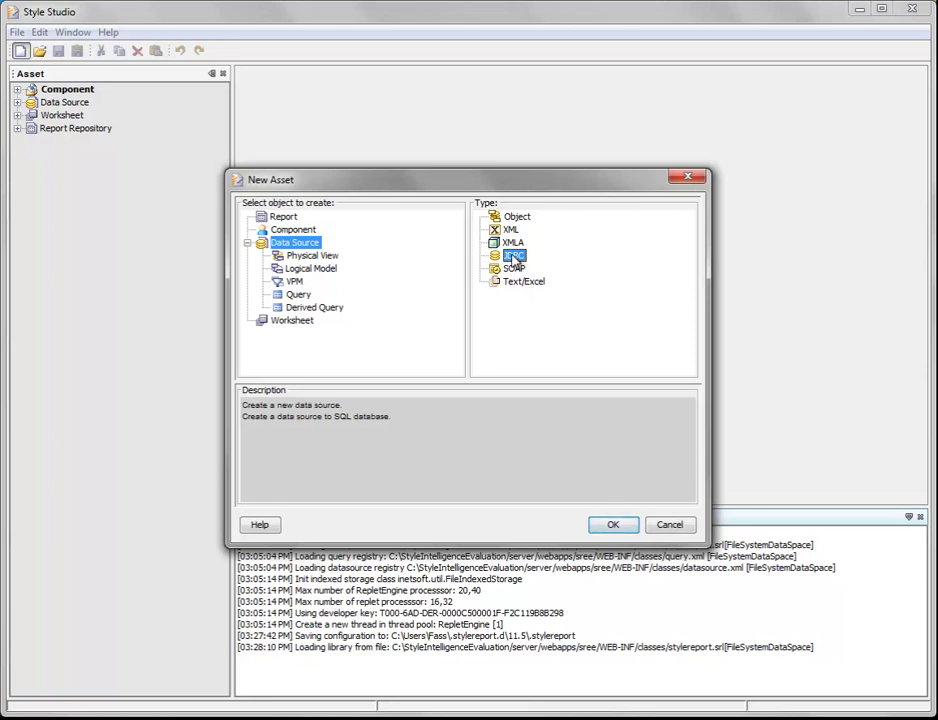
left_click(612, 524)
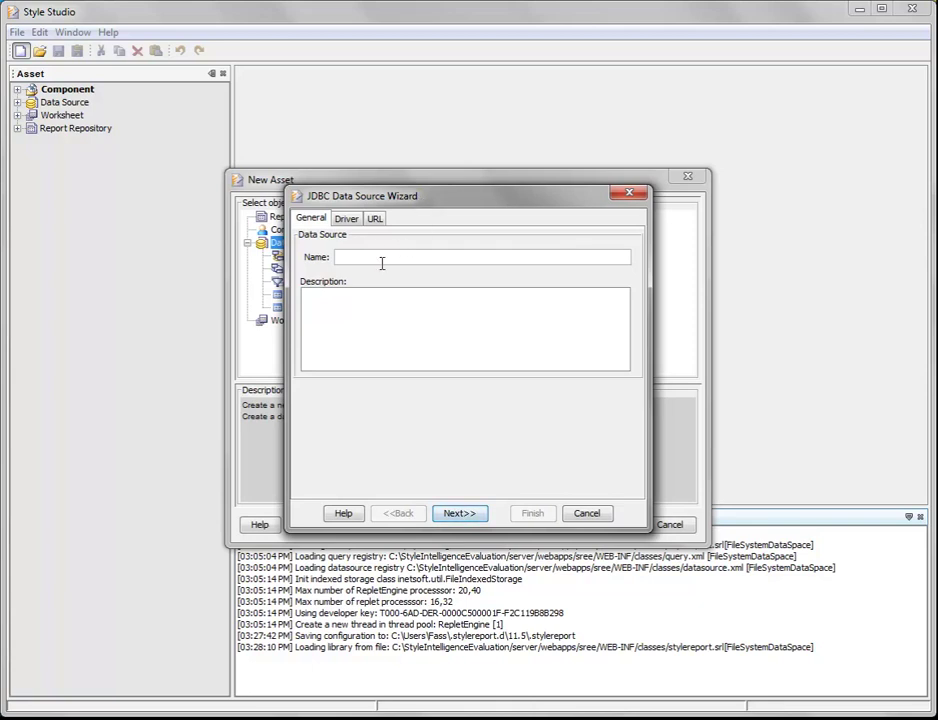
Name the data source SampleOrders, describe it as "This is a sample data source.", and continue to the driver settings.
type("SampleOrders")
left_click(372, 328)
type("This is a sample data source.")
left_click(462, 514)
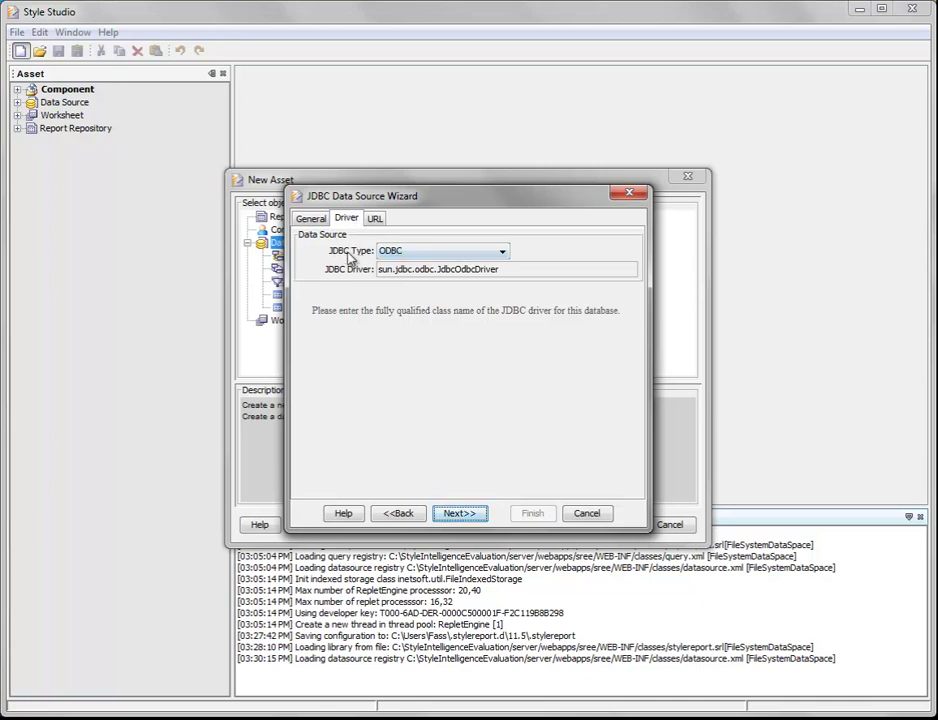
Look through the available JDBC types and choose Derby Embedded for the data source.
left_click(501, 252)
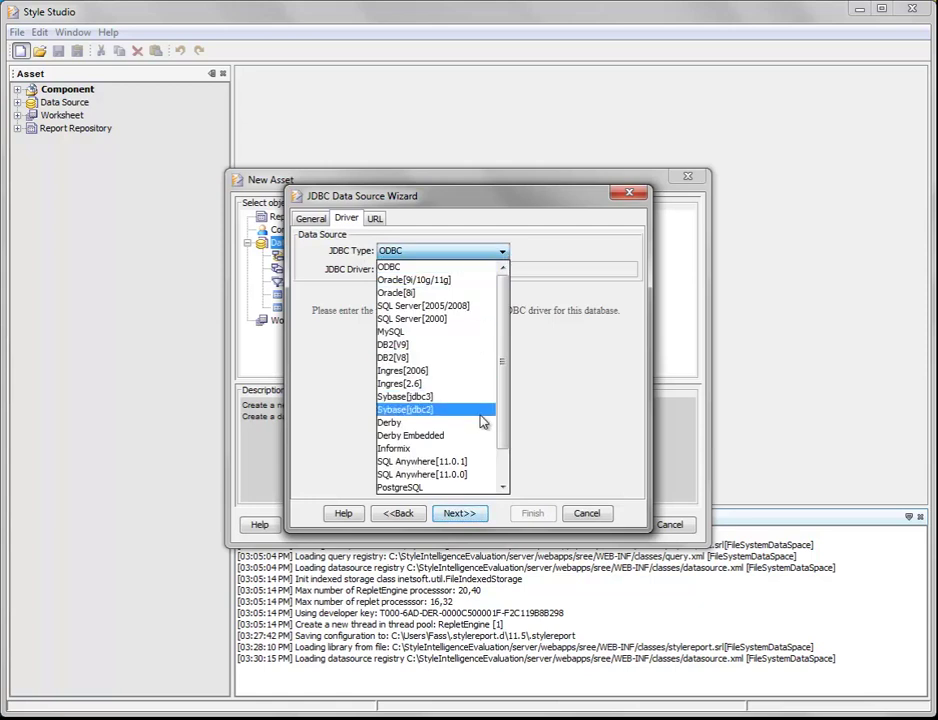
scroll(505, 374, "down", 1)
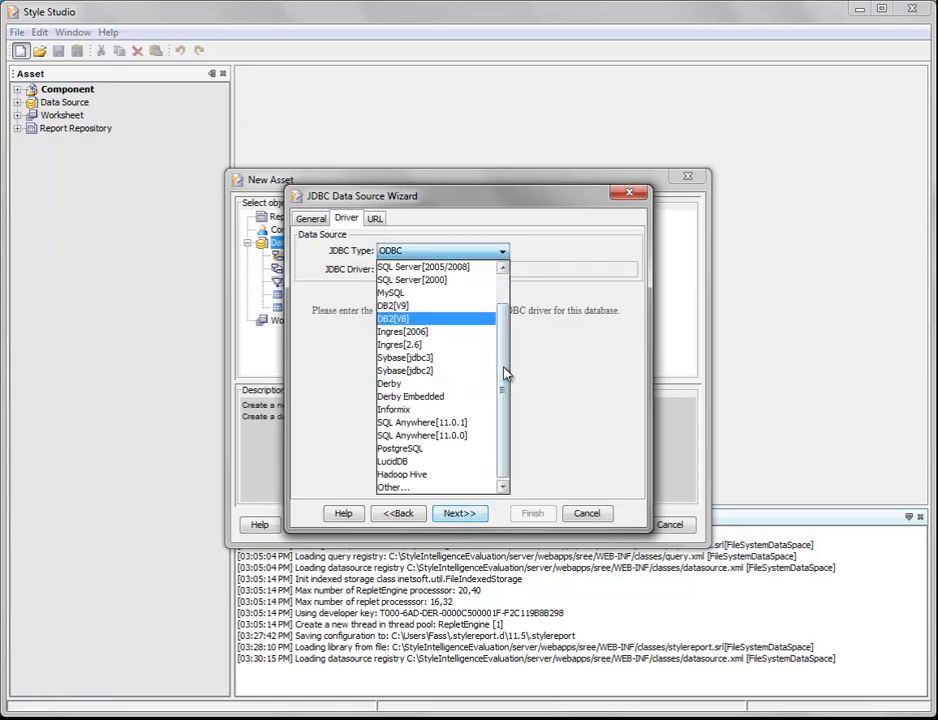
scroll(506, 365, "up", 1)
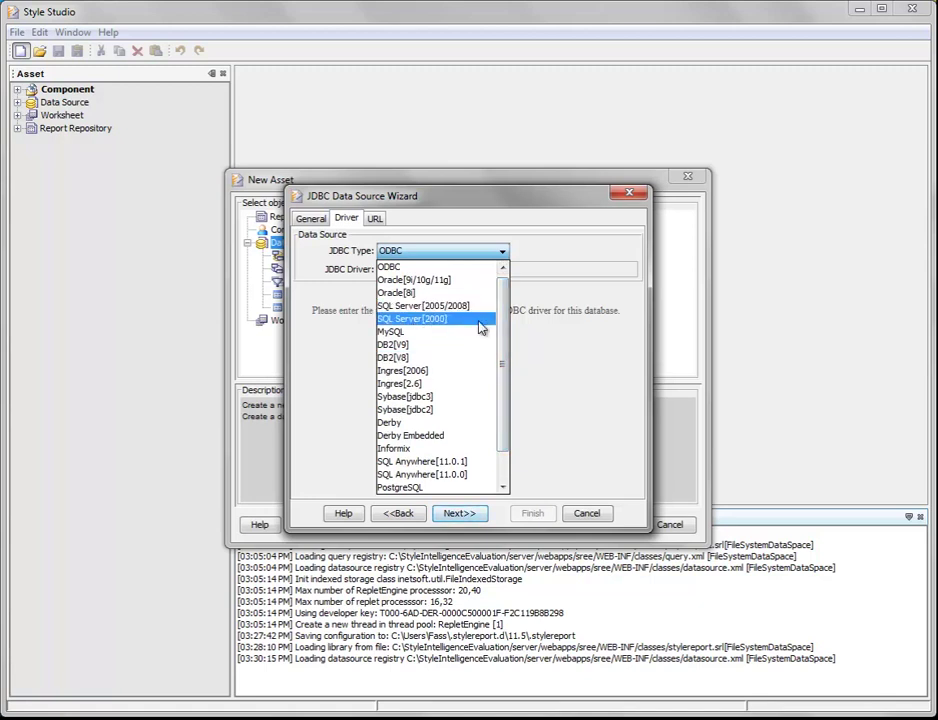
scroll(510, 355, "down", 1)
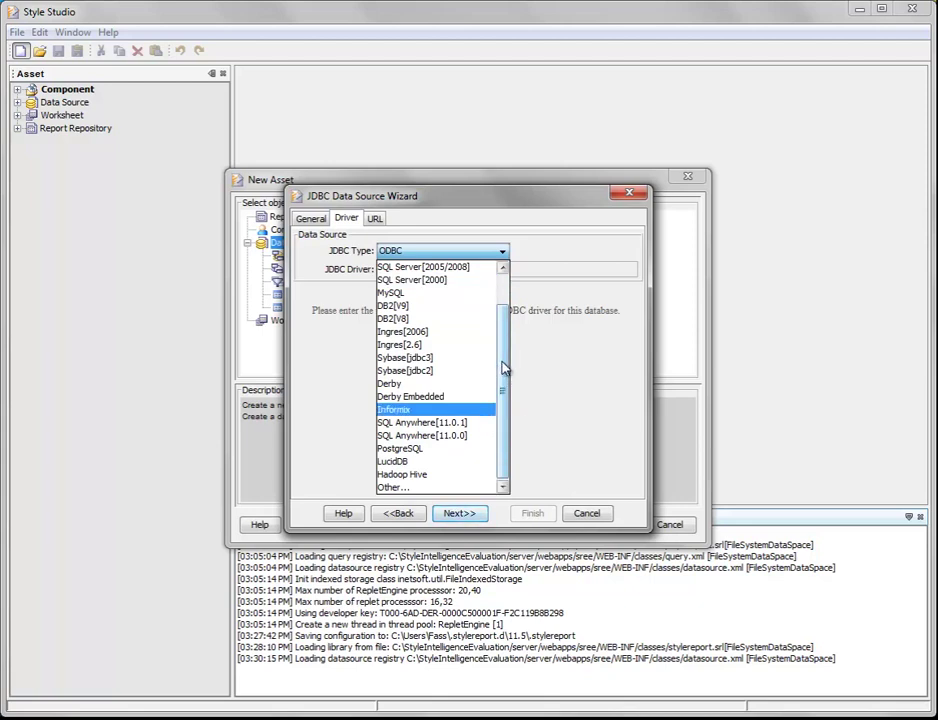
left_click_drag(505, 368, 506, 345)
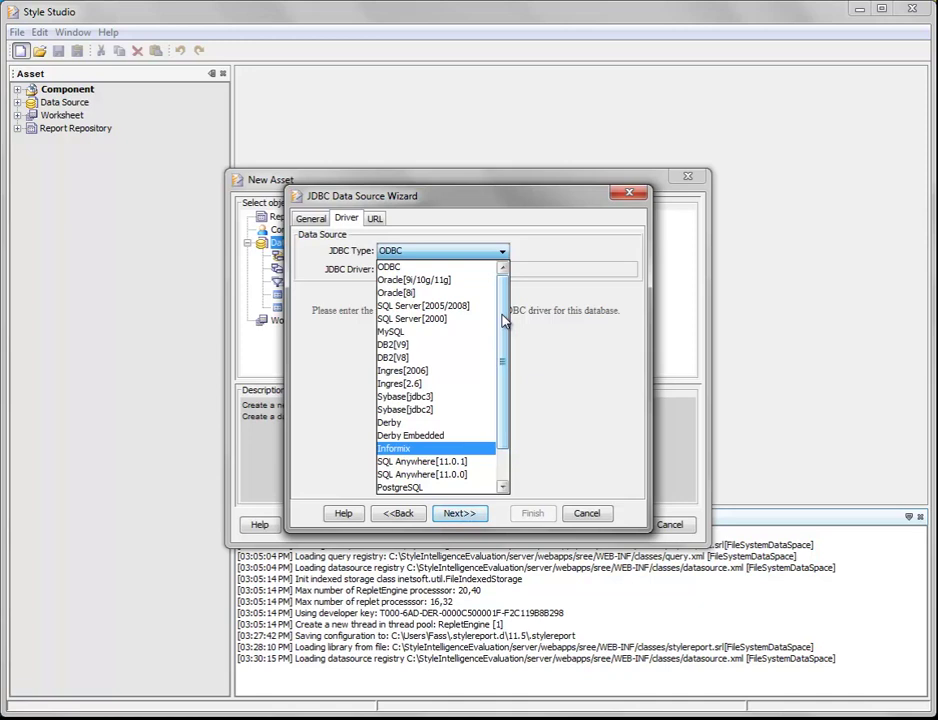
left_click_drag(505, 320, 519, 398)
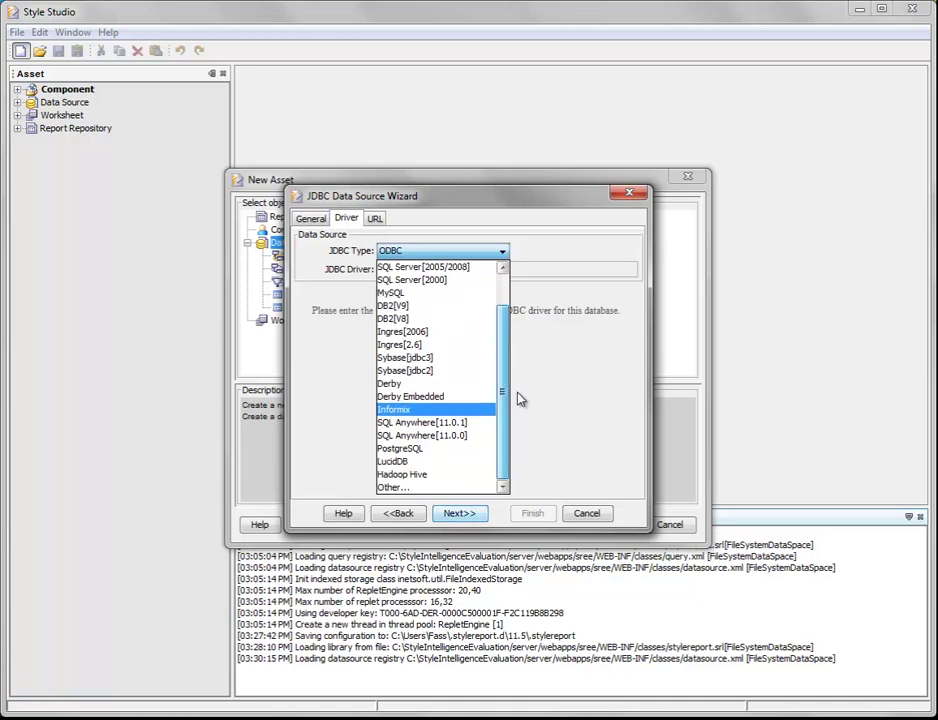
left_click(465, 400)
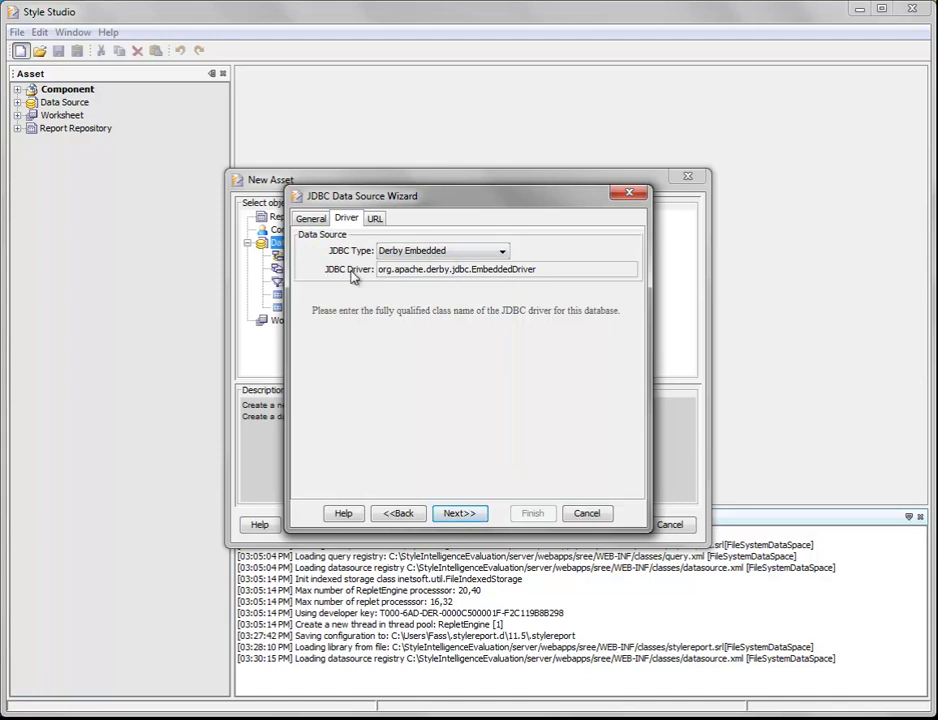
Try the Other... JDBC type so that the driver class name can be edited.
left_click(502, 251)
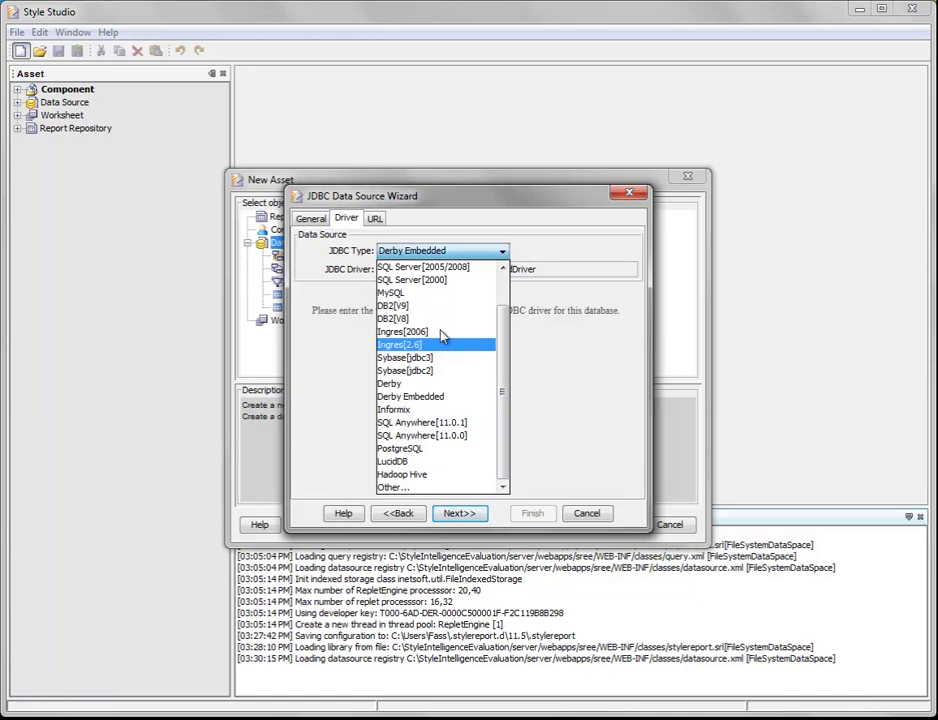
left_click_drag(502, 331, 506, 288)
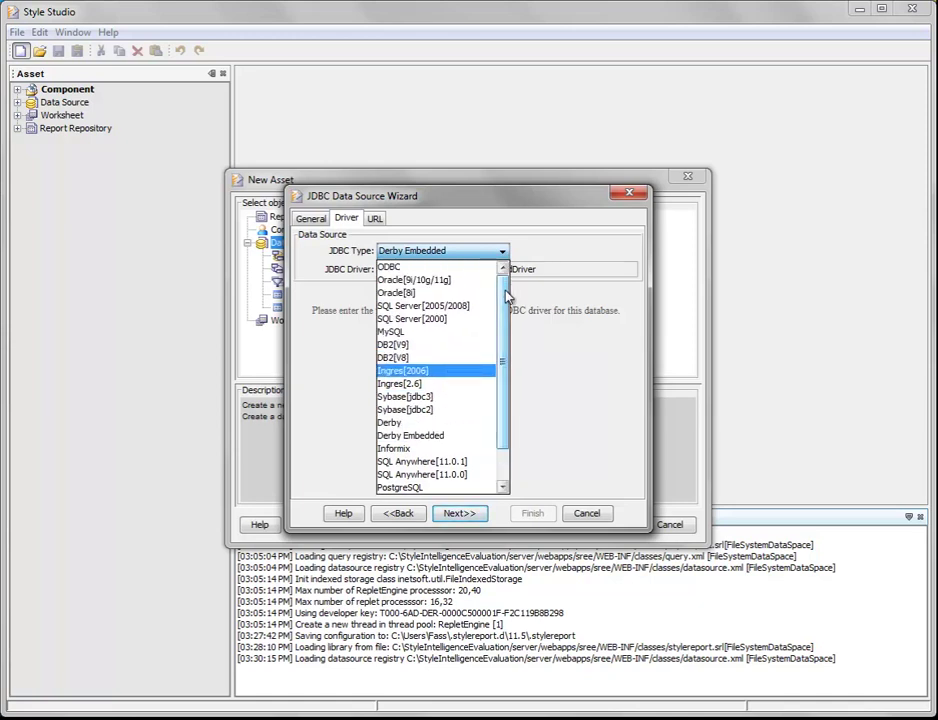
scroll(505, 300, "down", 1)
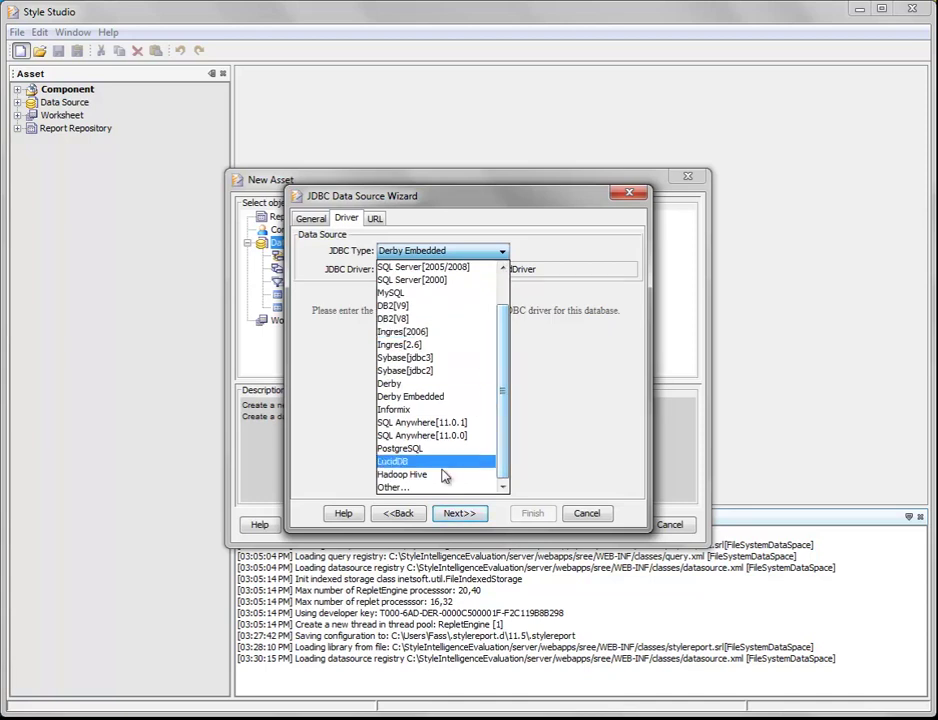
left_click(485, 488)
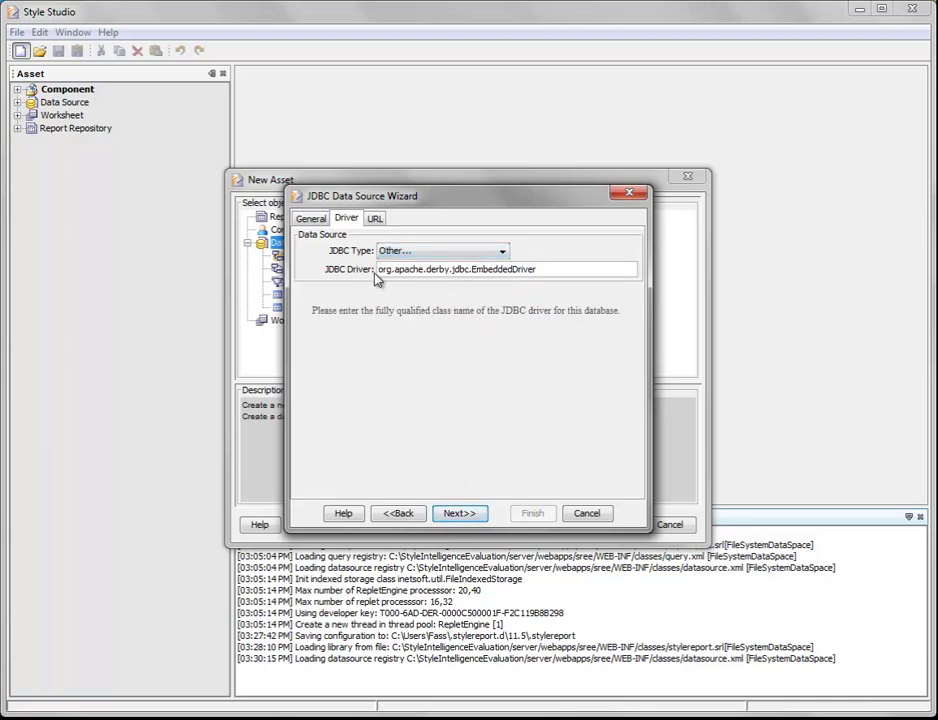
Set the JDBC type back to Derby Embedded and continue to the connection URL settings.
left_click(500, 251)
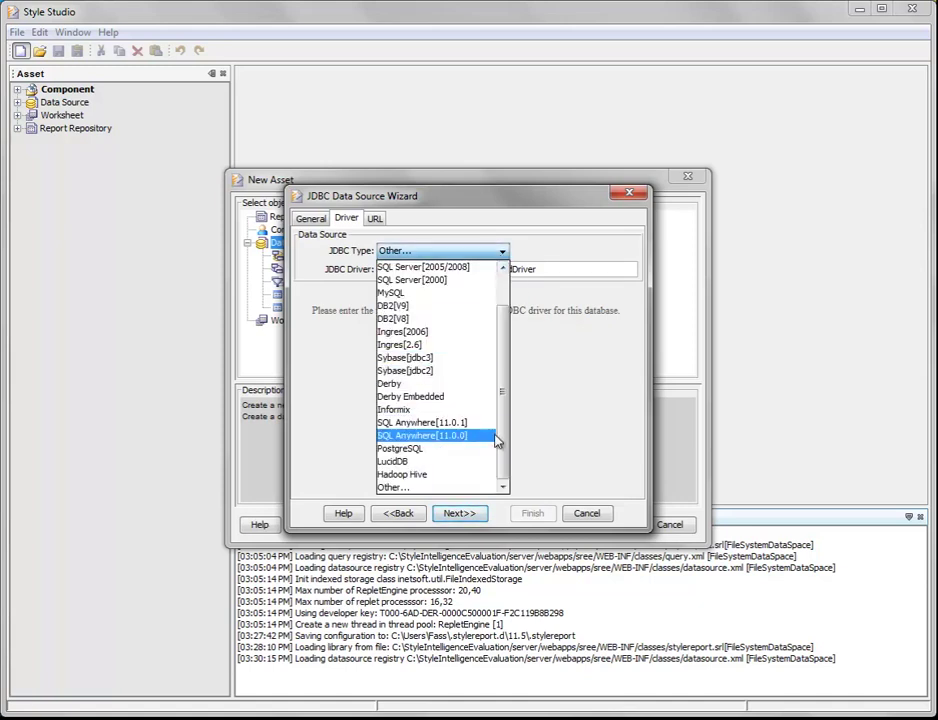
scroll(503, 420, "up", 2)
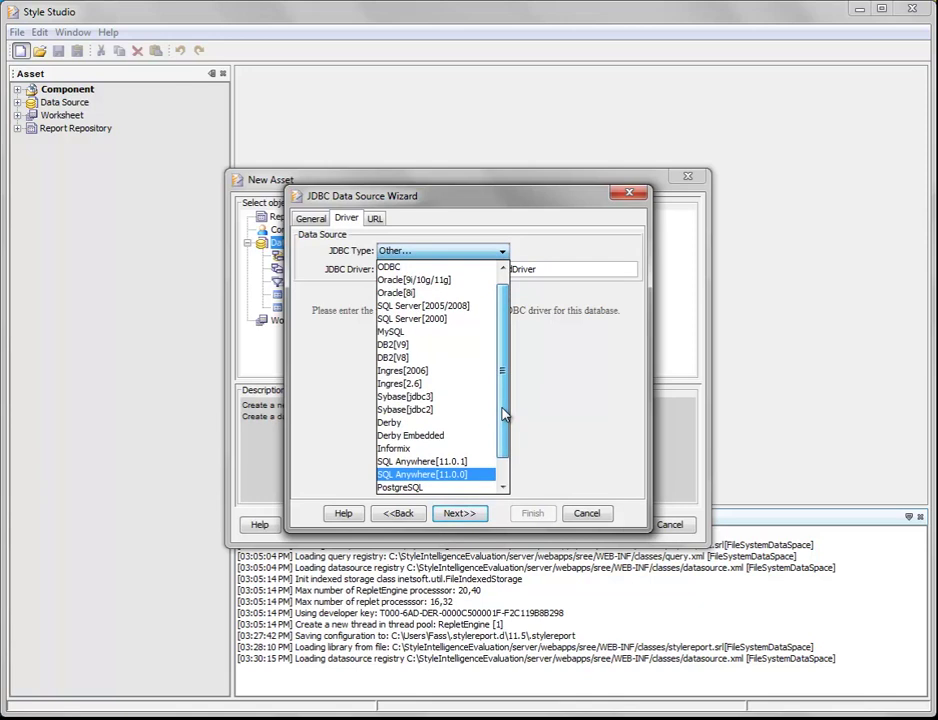
left_click(447, 423)
left_click(431, 251)
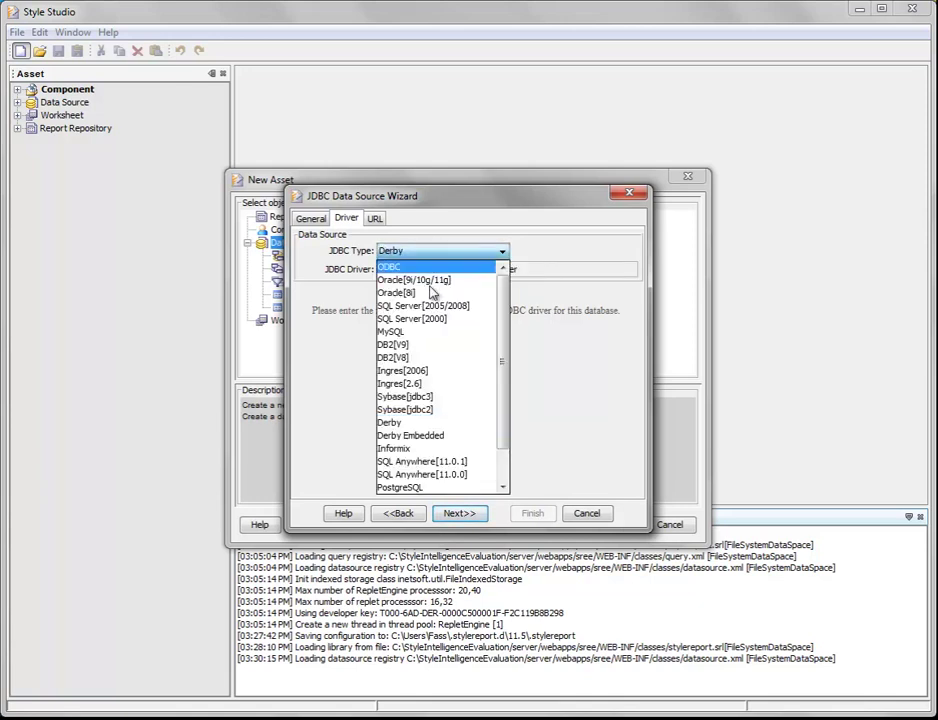
left_click(453, 437)
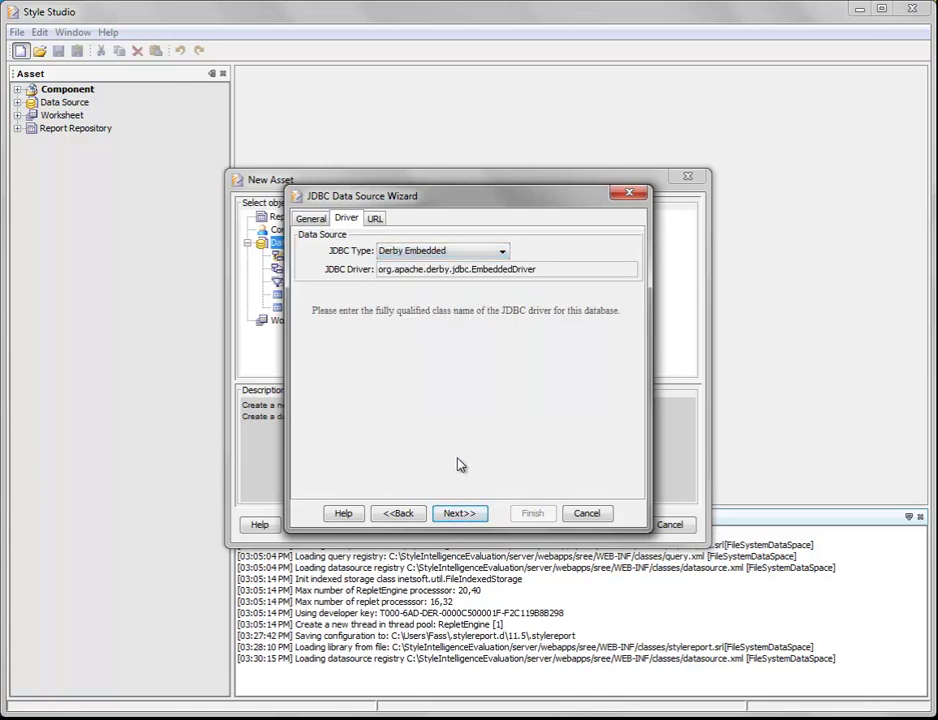
left_click(477, 516)
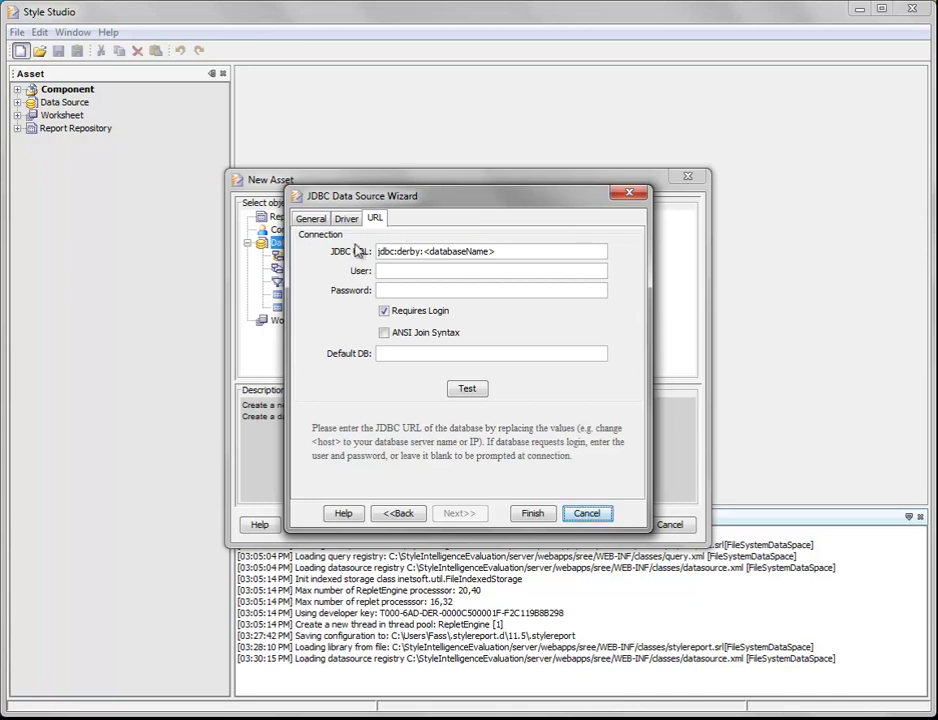
Set the JDBC URL to jdbc:derby:classpath:orders and turn off the login requirement for the connection.
left_click_drag(425, 252, 500, 253)
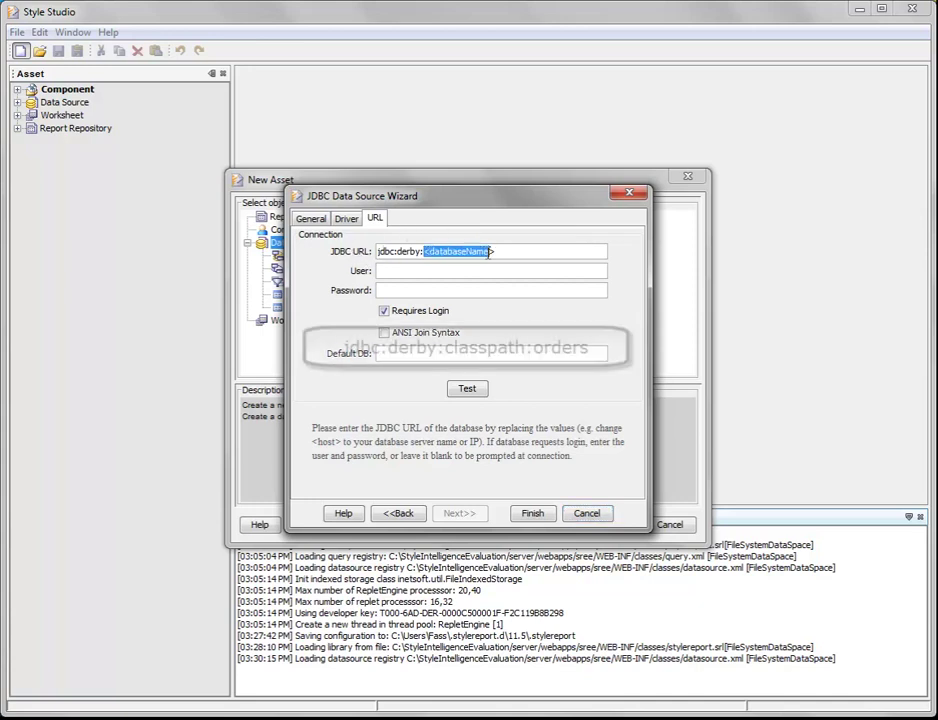
key("BackSpace")
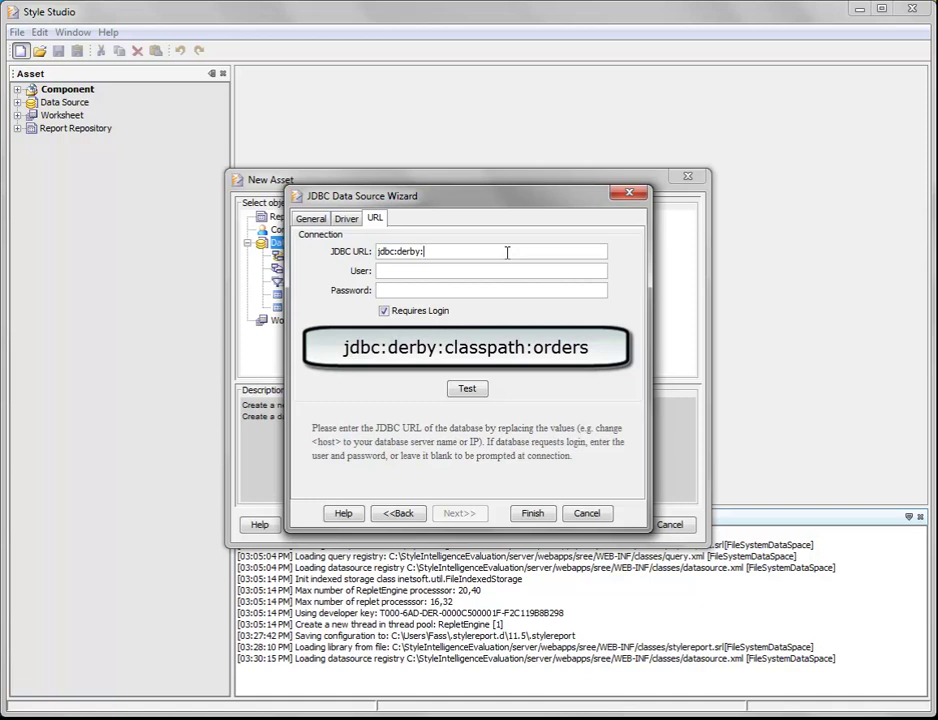
type("classpath:orders")
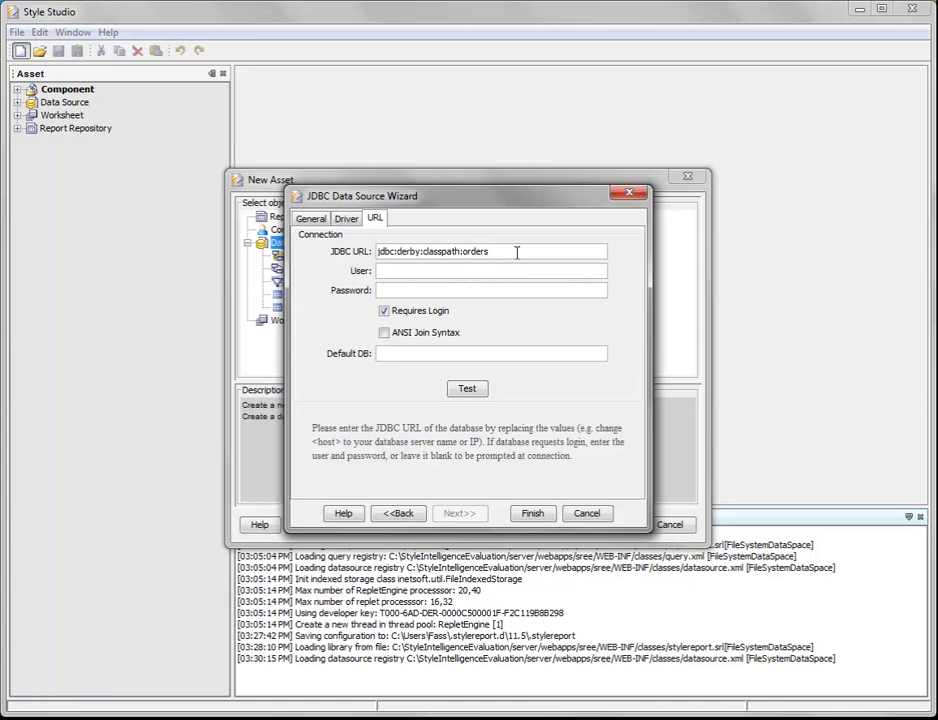
left_click(385, 312)
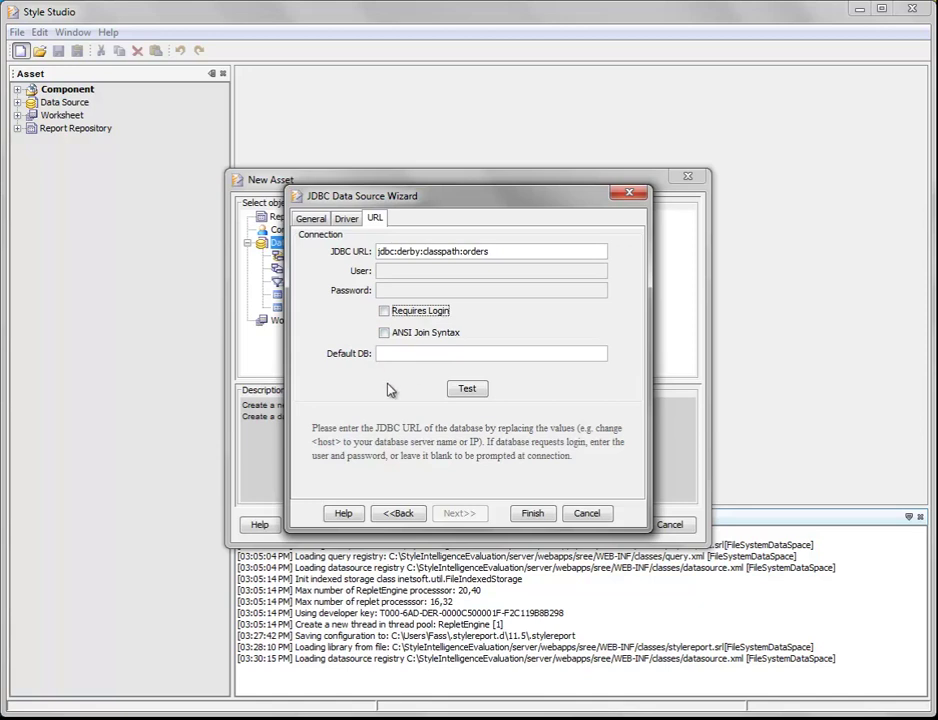
Test the database connection, dismiss the test result, and finish creating the JDBC data source.
left_click(482, 390)
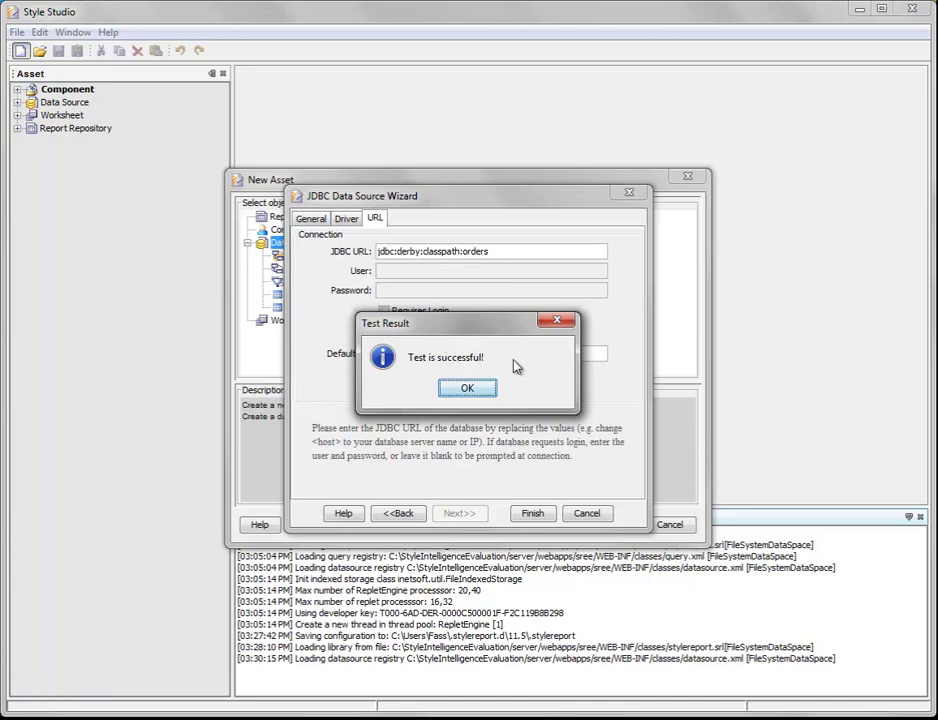
left_click(469, 390)
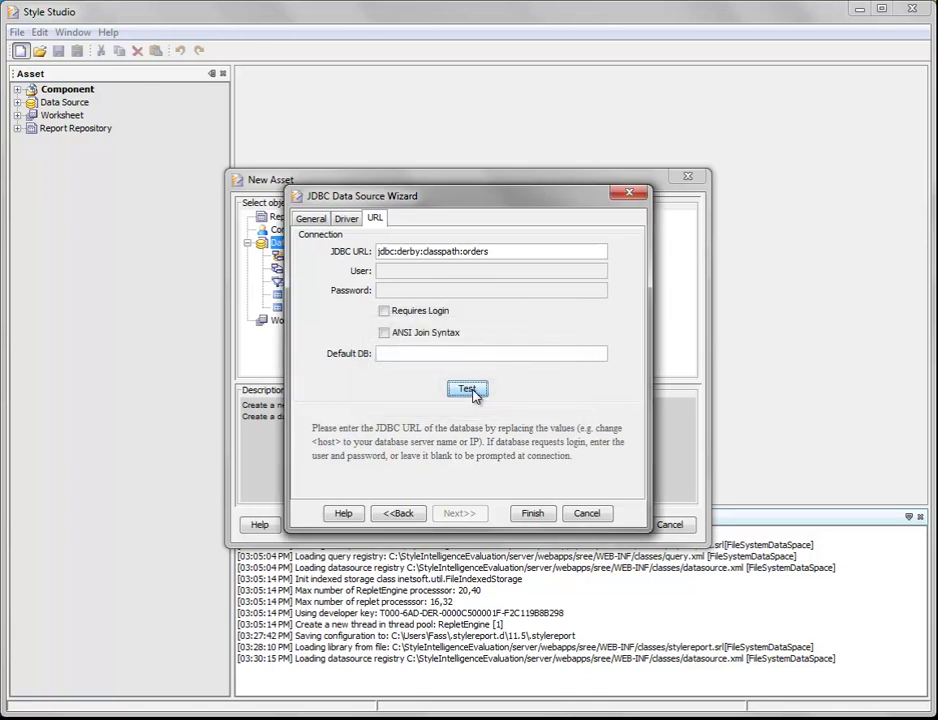
left_click(532, 513)
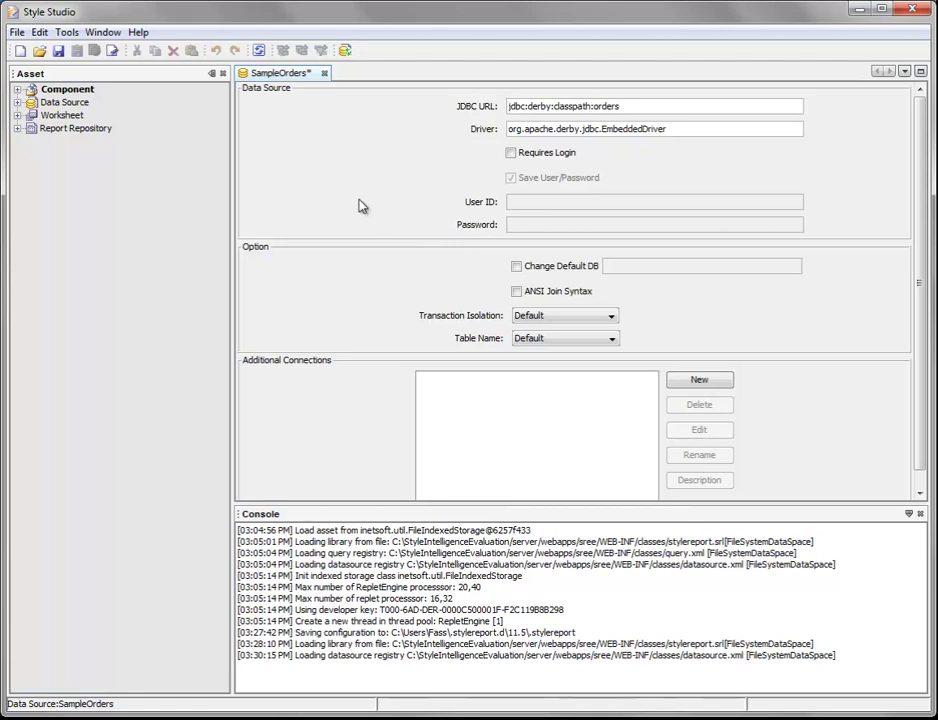
Save the SampleOrders data source and expand the data source assets to locate it.
left_click(59, 52)
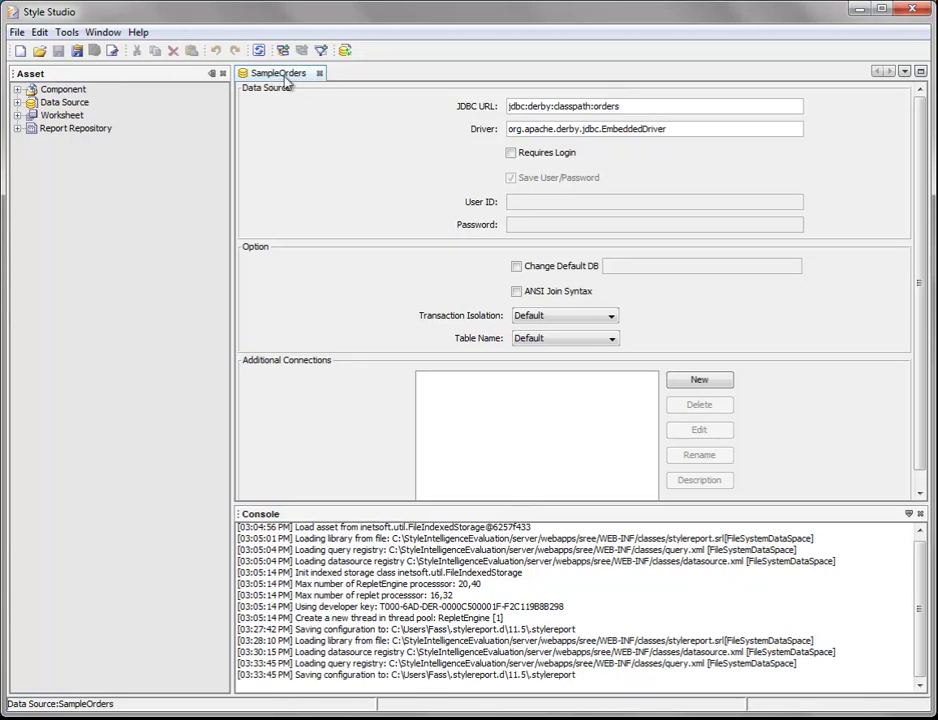
left_click(17, 103)
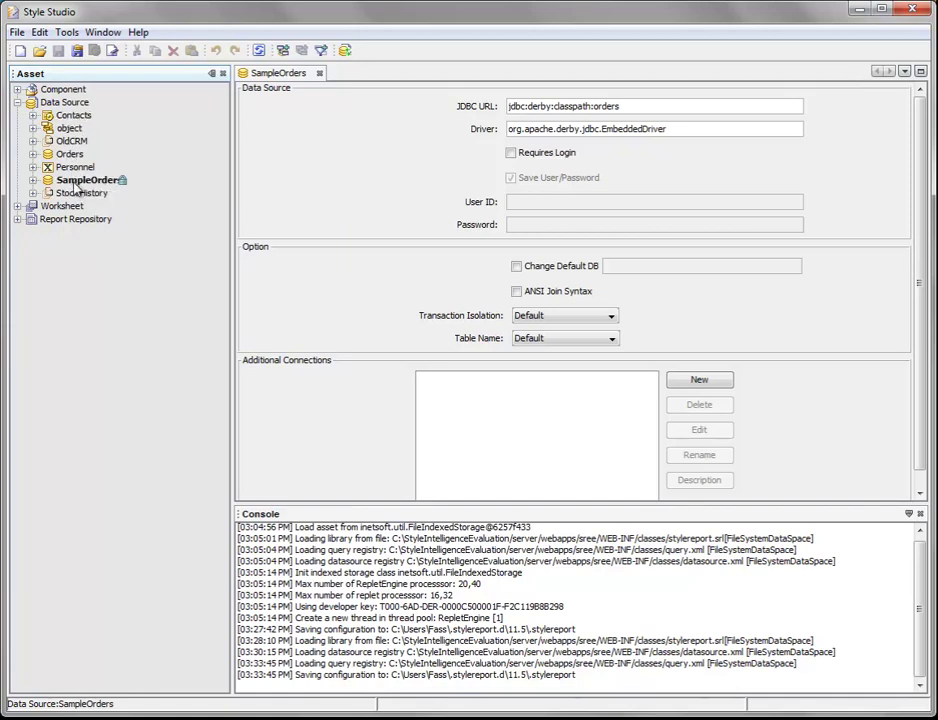
mouse_move(100, 187)
Examine the classpath entries in the Style Studio configuration and the file chooser for adding a JAR, and cancel without changes.
left_click(17, 33)
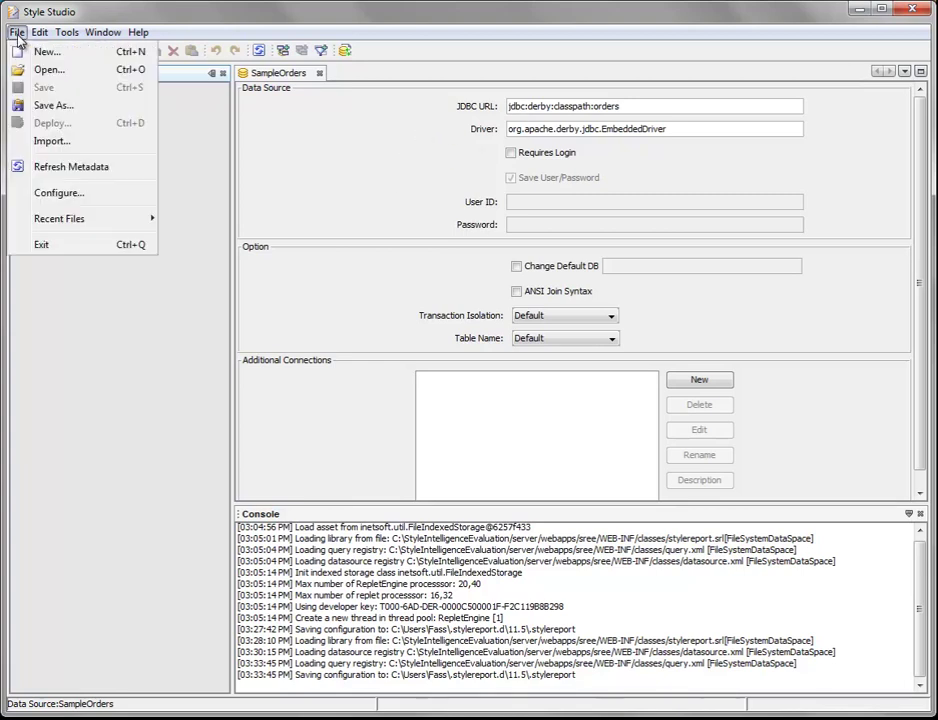
left_click(110, 195)
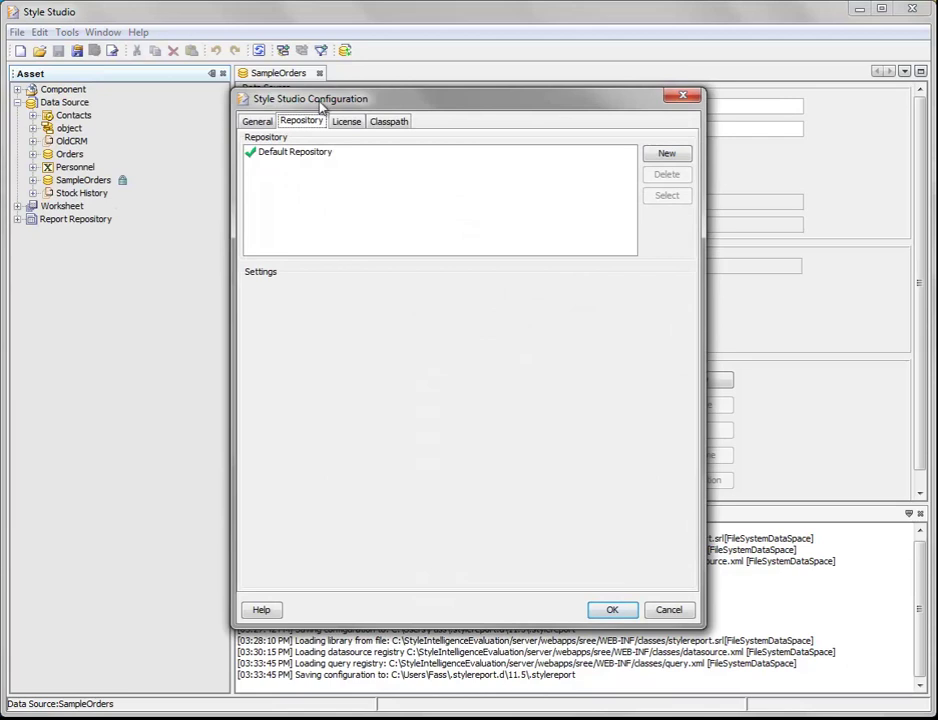
left_click(397, 127)
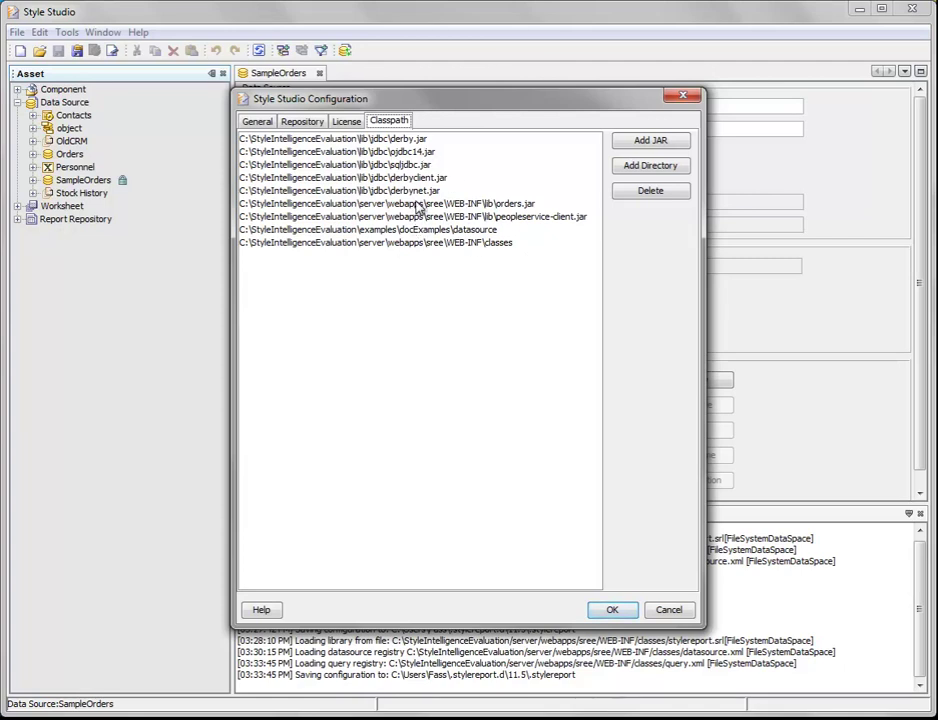
left_click(663, 149)
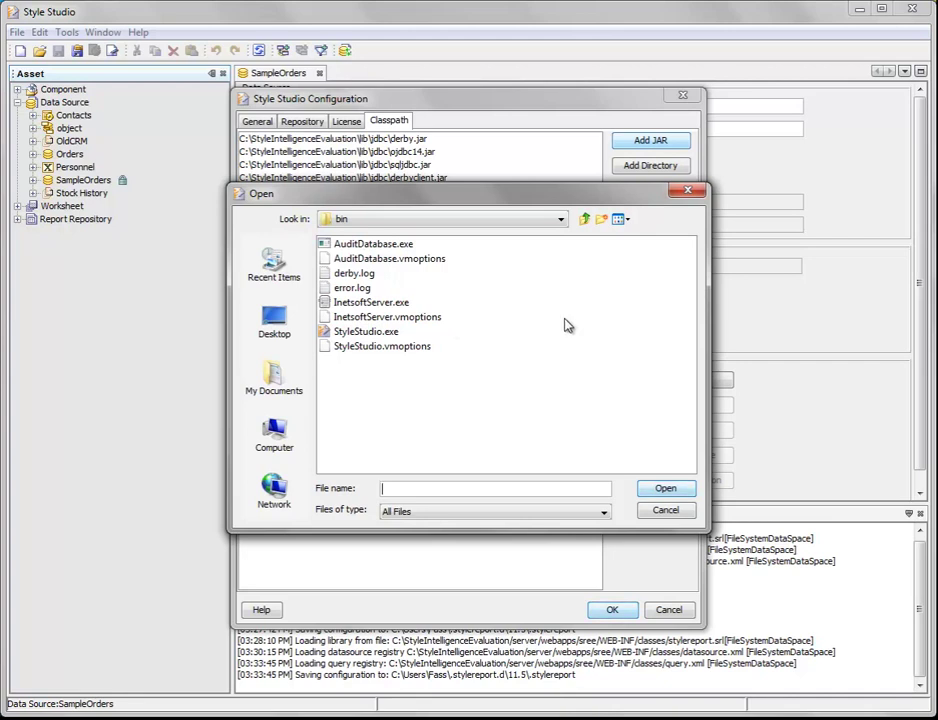
left_click(689, 192)
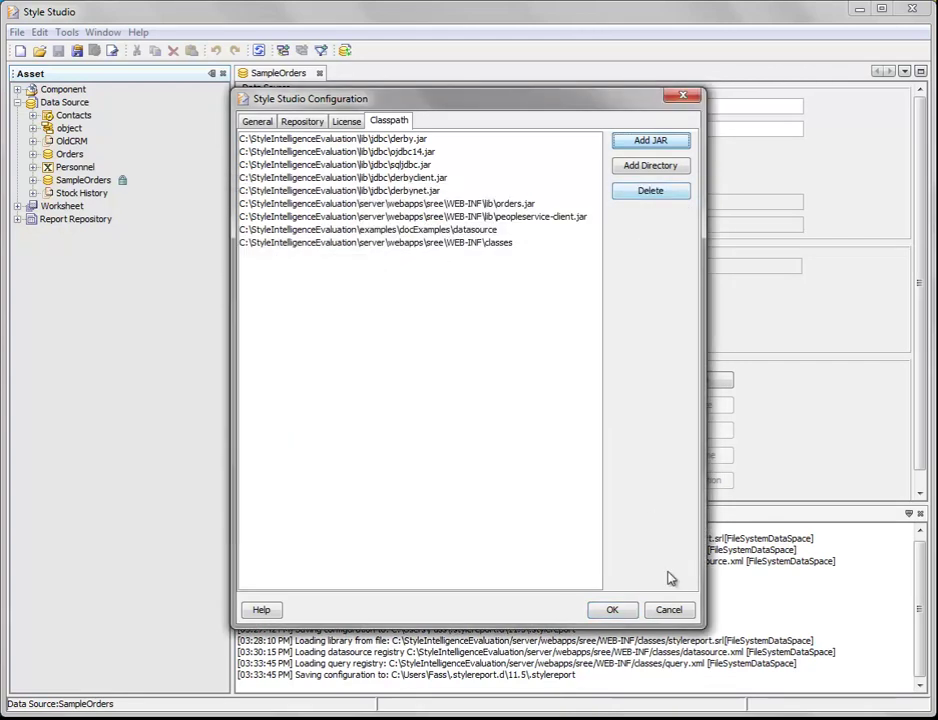
left_click(667, 609)
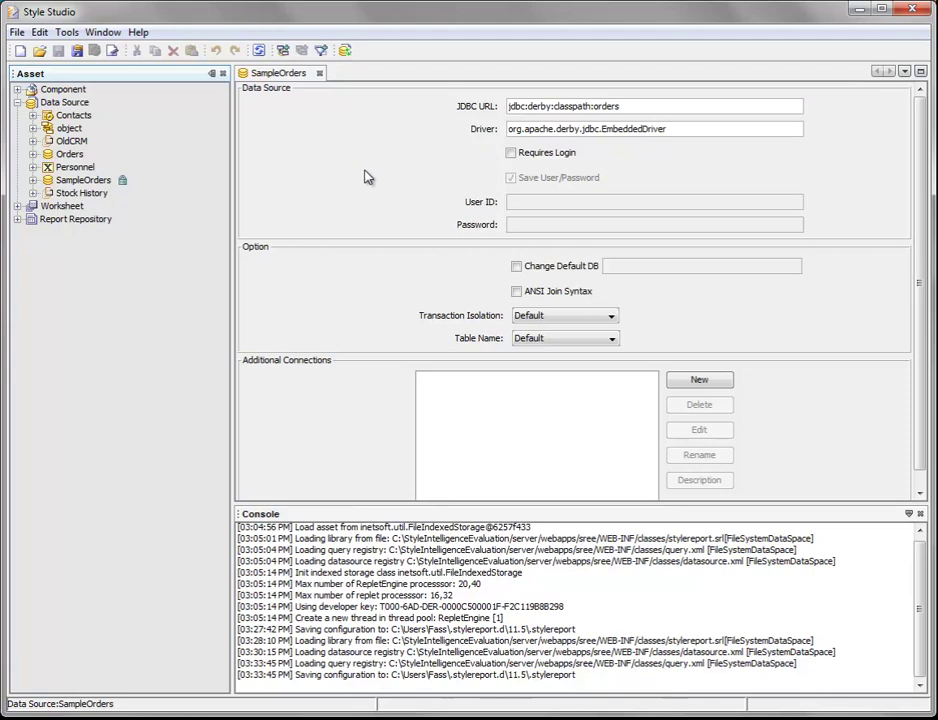
Test the connection of the saved SampleOrders data source and dismiss the result.
left_click(345, 51)
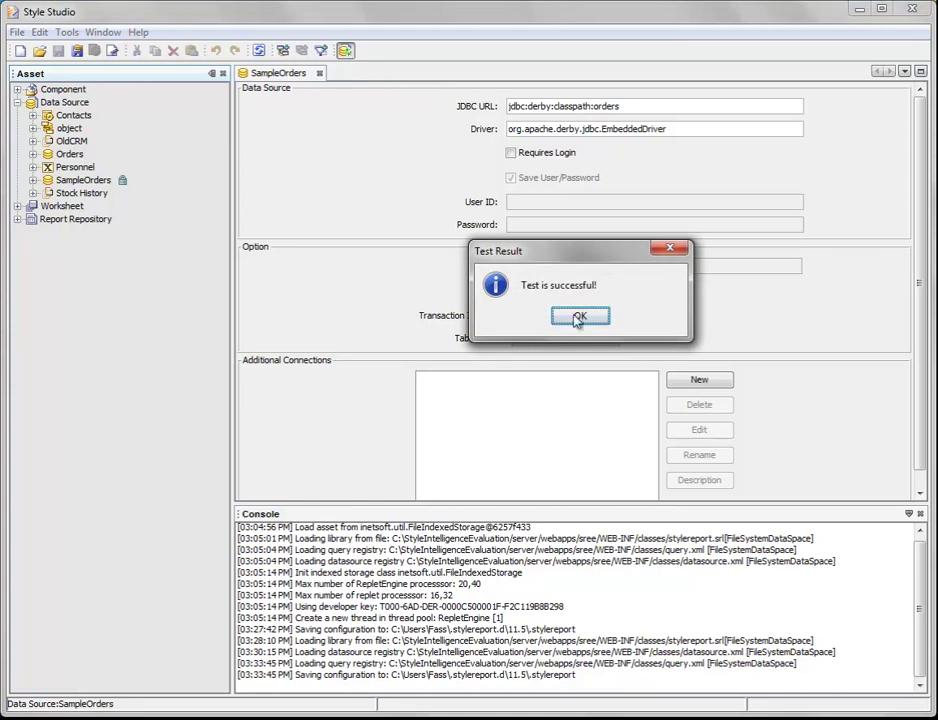
left_click(604, 318)
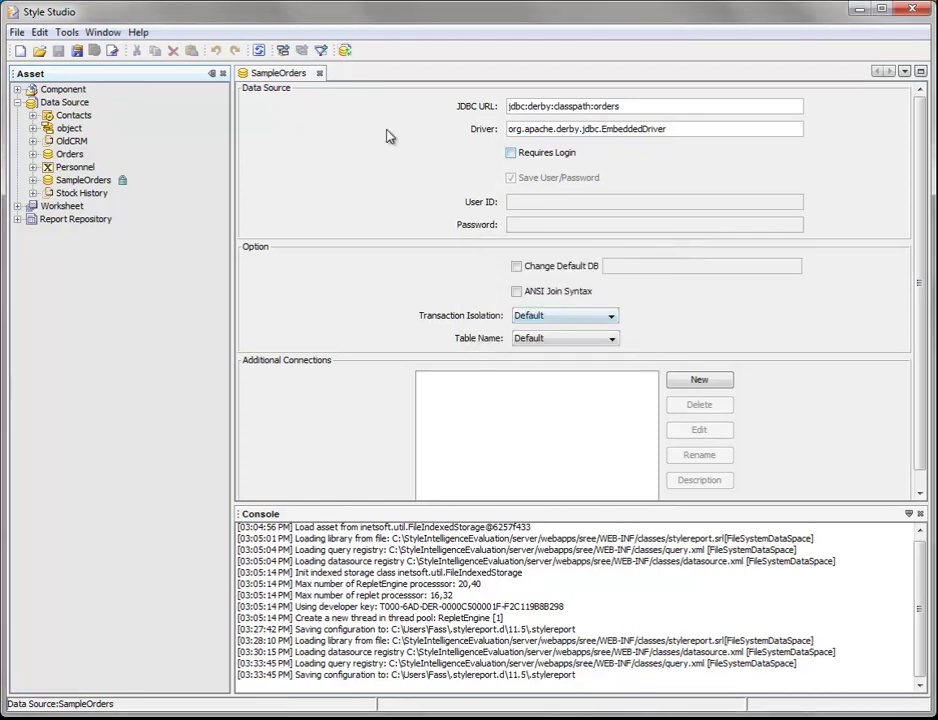